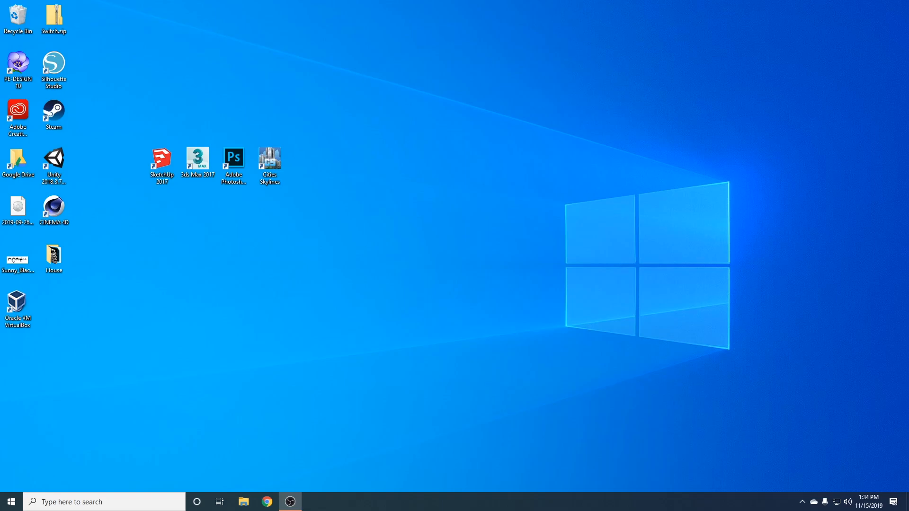
Step: Open the %localappdata% folder and go to Colossal Order, Cities_Skylines, Addons, Import
{"action": "left_click", "coordinate": [87, 503]}
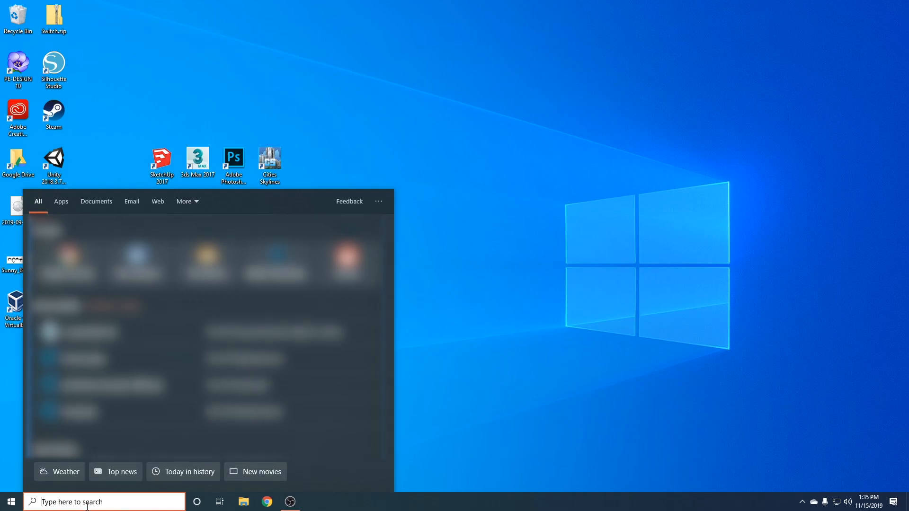
{"action": "type", "text": "%l"}
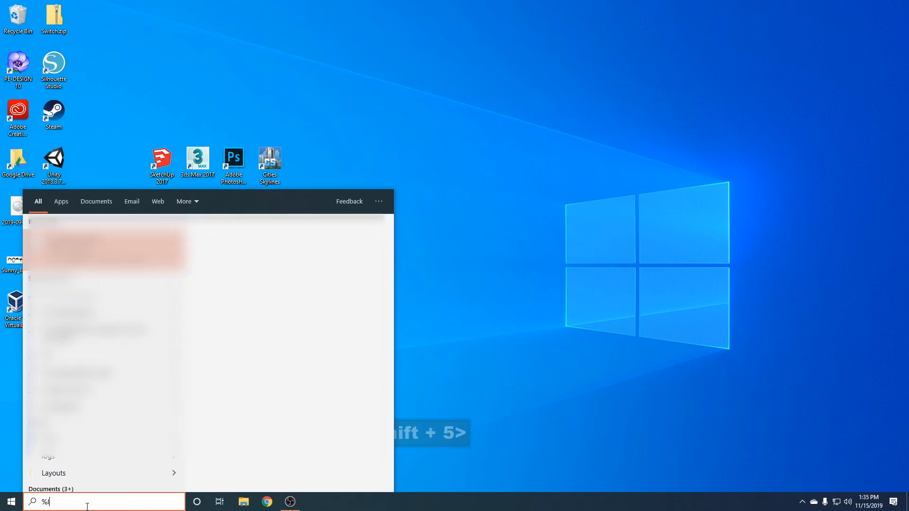
{"action": "type", "text": "ocalappdata%"}
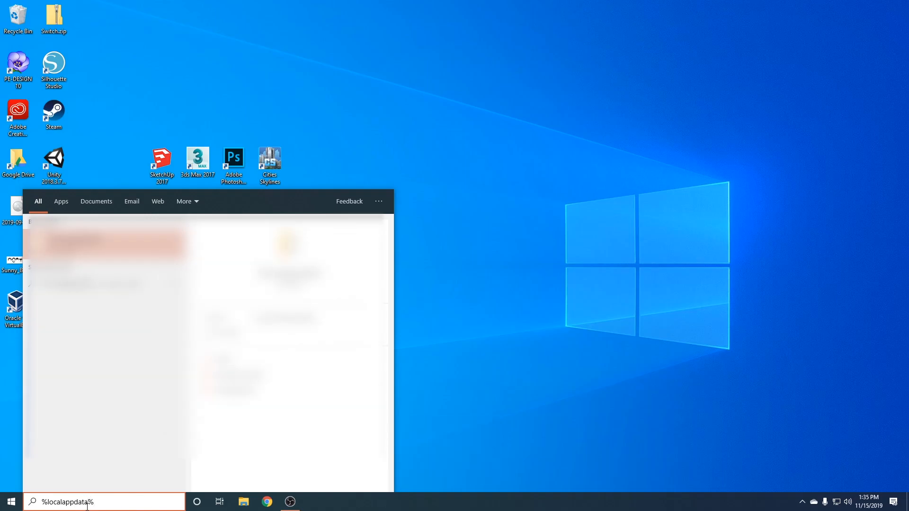
{"action": "key", "text": "Return"}
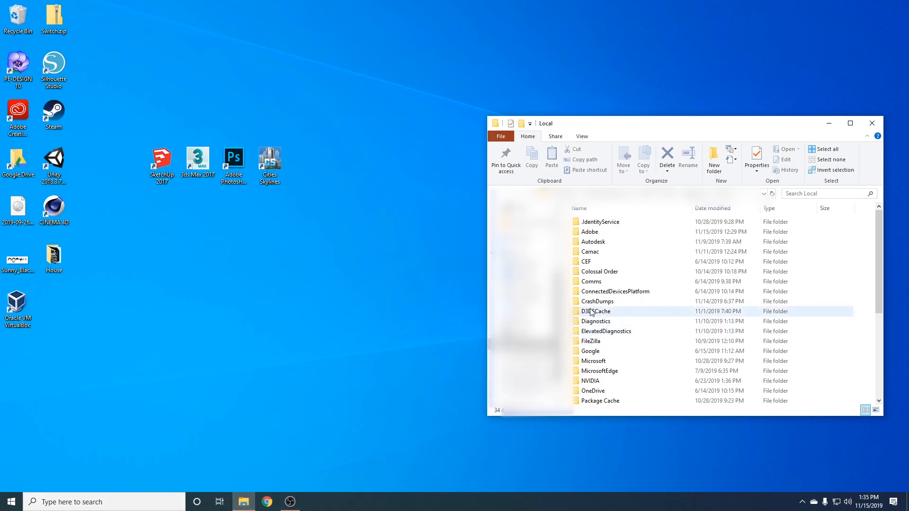
{"action": "double_click", "coordinate": [600, 272]}
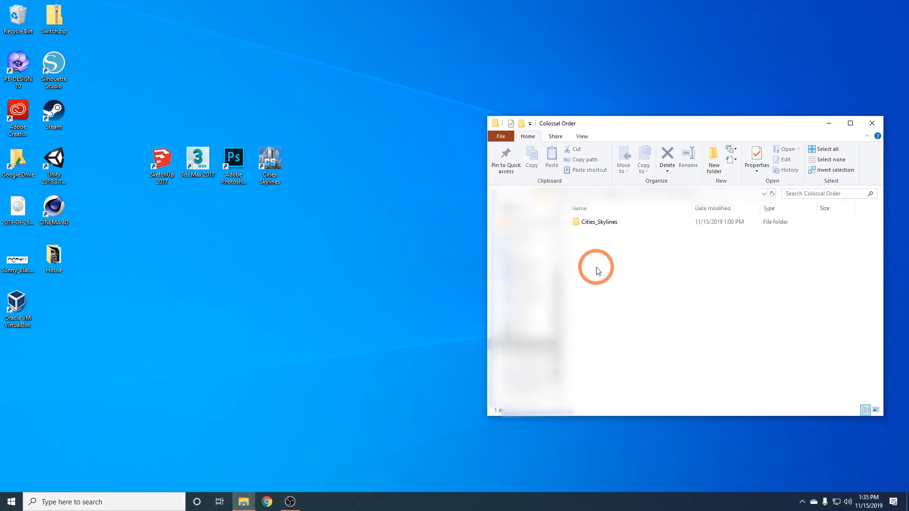
{"action": "double_click", "coordinate": [600, 226]}
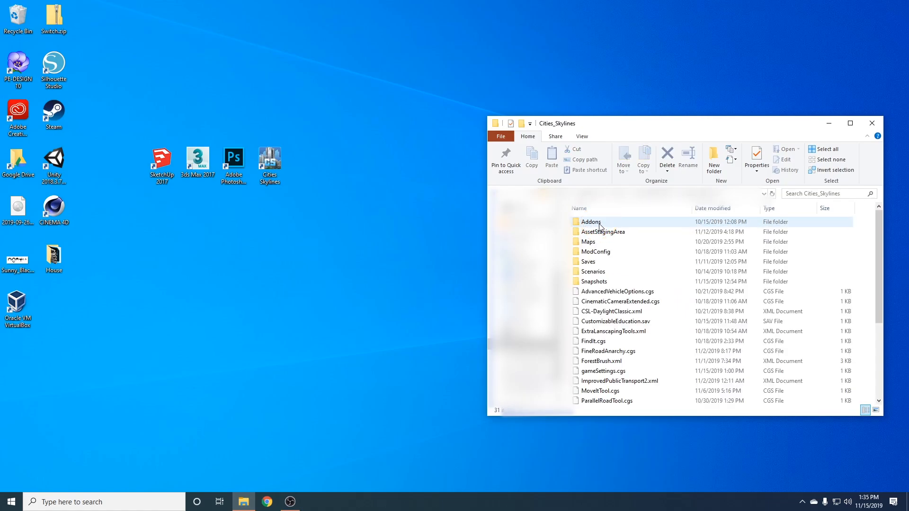
{"action": "double_click", "coordinate": [600, 227]}
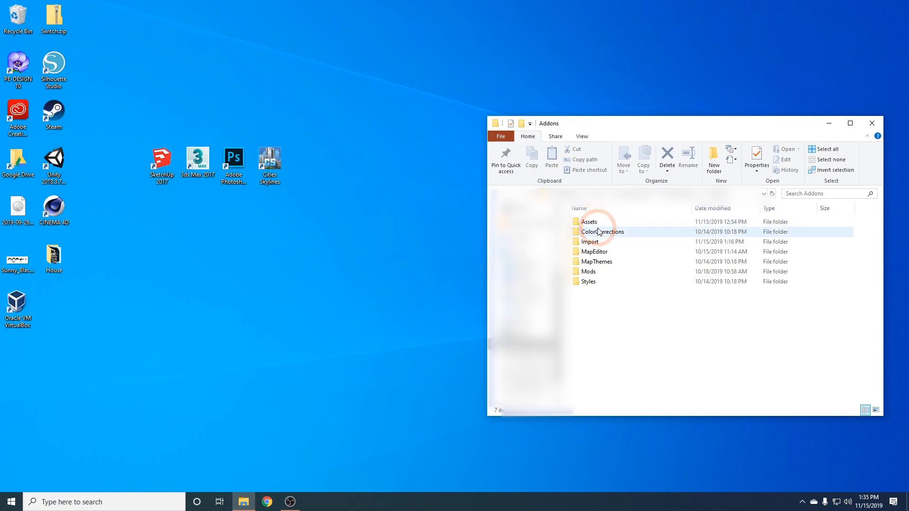
{"action": "double_click", "coordinate": [597, 246]}
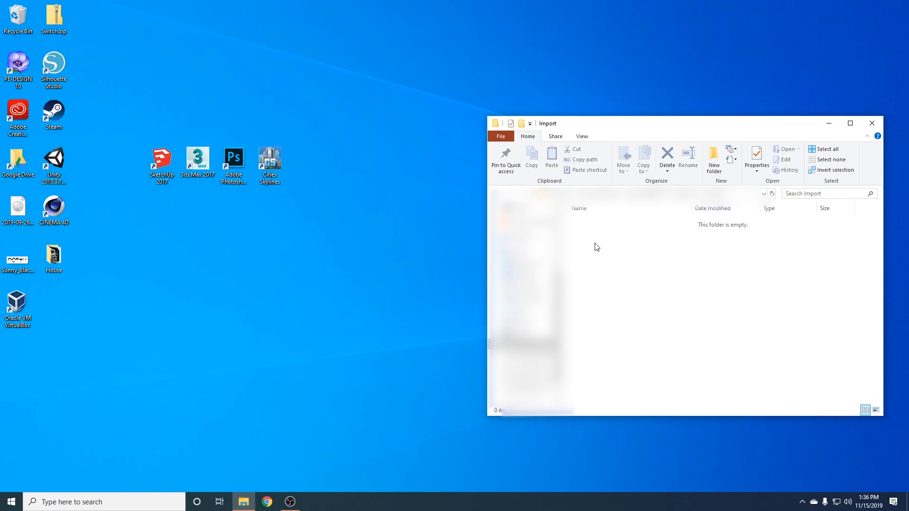
Step: Copy House.FBX, House_d.png, House_i.png and House_s.png from the desktop's House folder into the Import folder, and close the House folder
{"action": "double_click", "coordinate": [54, 258]}
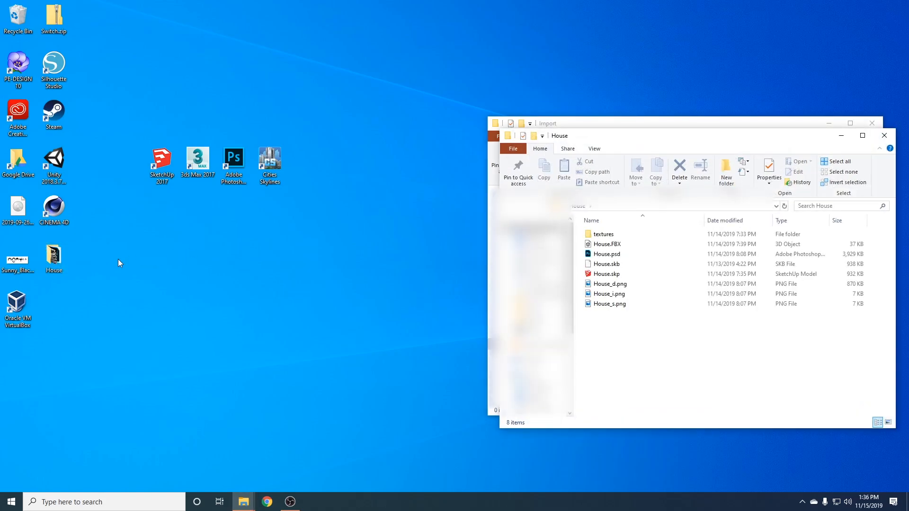
{"action": "left_click_drag", "start_coordinate": [649, 135], "coordinate": [219, 124]}
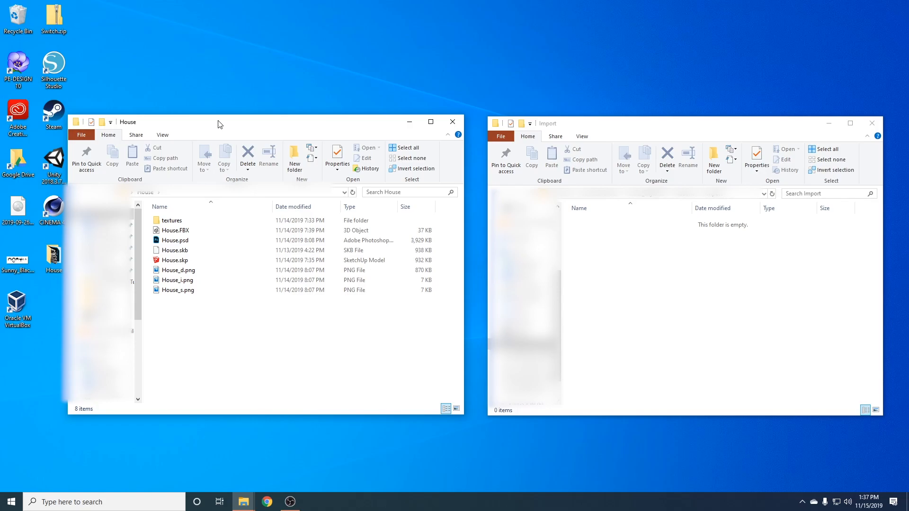
{"action": "left_click", "coordinate": [192, 231], "text": "ctrl"}
{"action": "left_click", "coordinate": [189, 270], "text": "ctrl"}
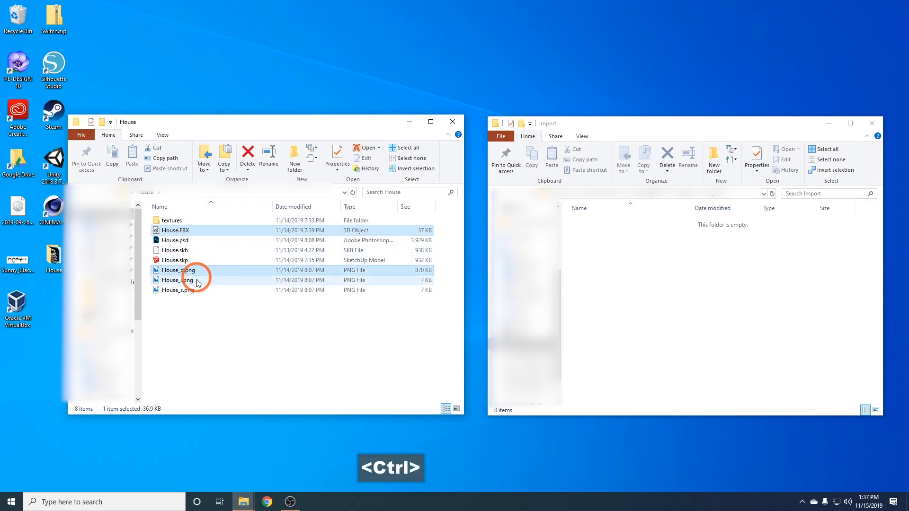
{"action": "left_click", "coordinate": [198, 280], "text": "ctrl"}
{"action": "left_click", "coordinate": [198, 291], "text": "ctrl"}
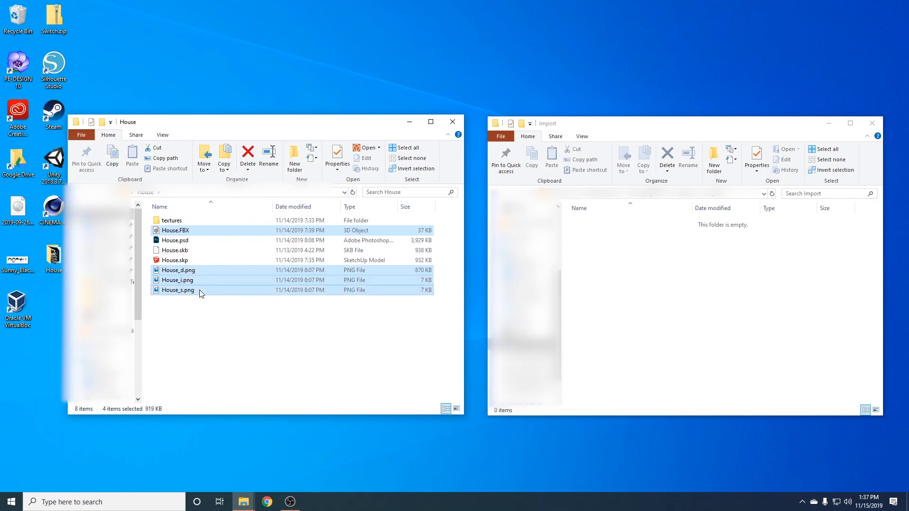
{"action": "key", "text": "ctrl+c"}
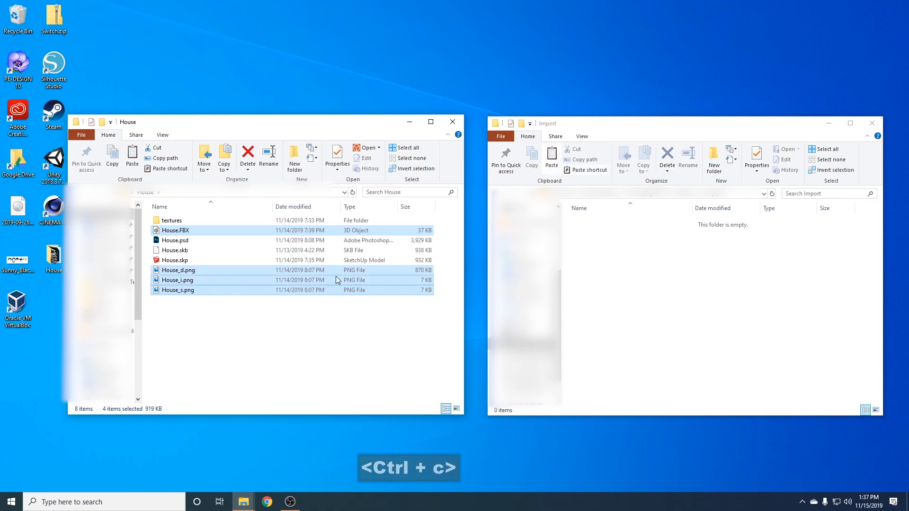
{"action": "left_click", "coordinate": [608, 266]}
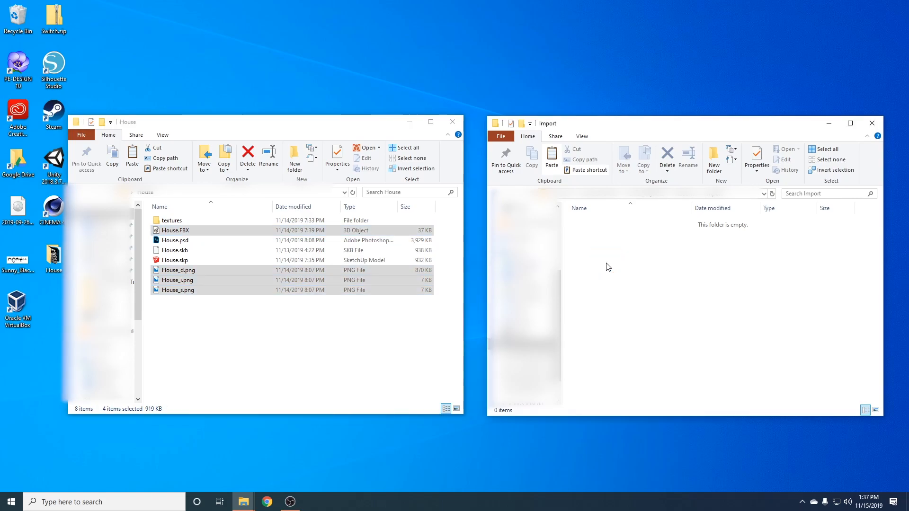
{"action": "key", "text": "ctrl+v"}
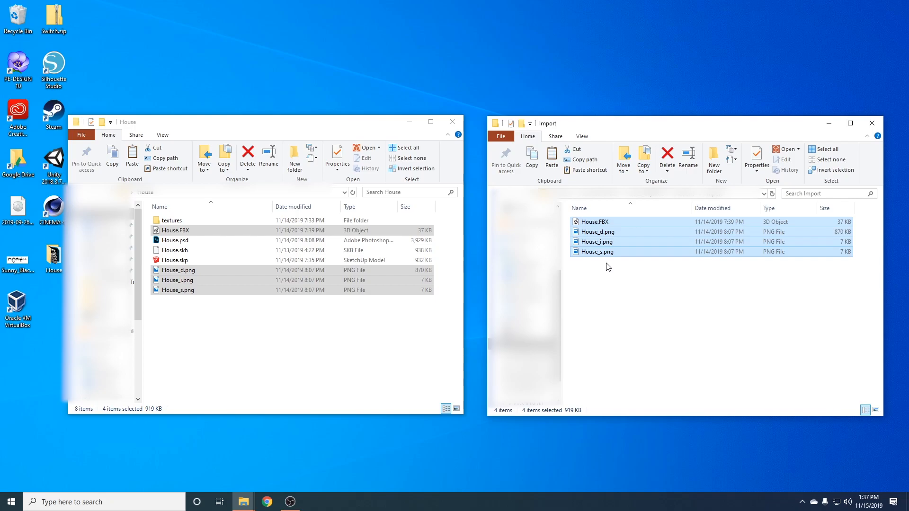
{"action": "left_click", "coordinate": [453, 124]}
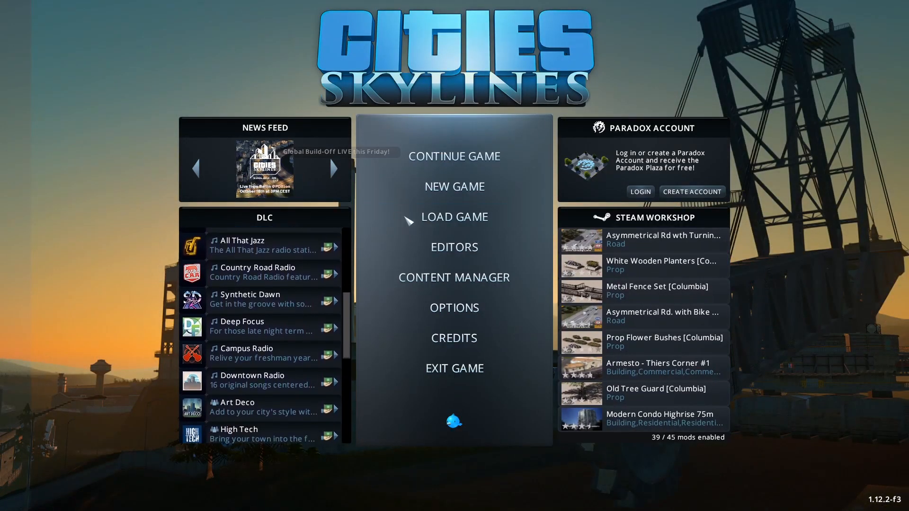
Step: In Cities: Skylines, start a new asset in the Asset Editor with the built-in Temperate theme
{"action": "left_click", "coordinate": [440, 250]}
{"action": "left_click", "coordinate": [456, 275]}
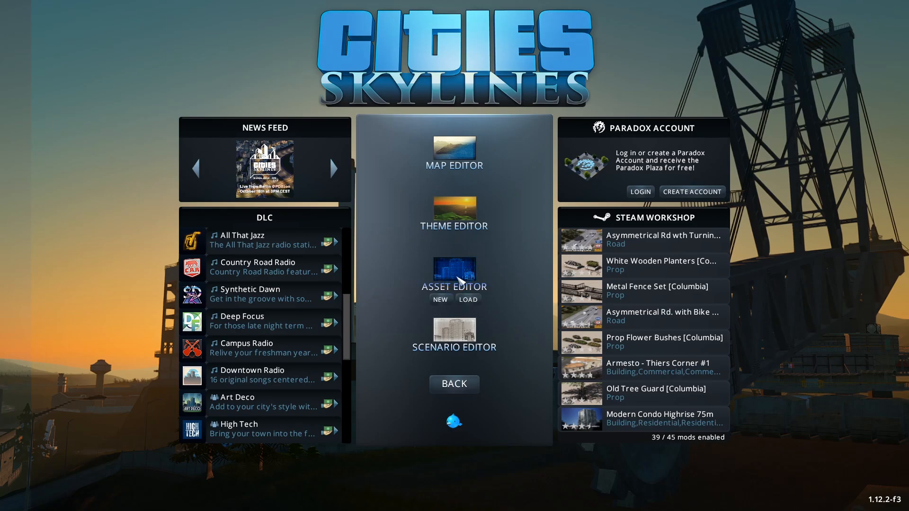
{"action": "left_click", "coordinate": [440, 300]}
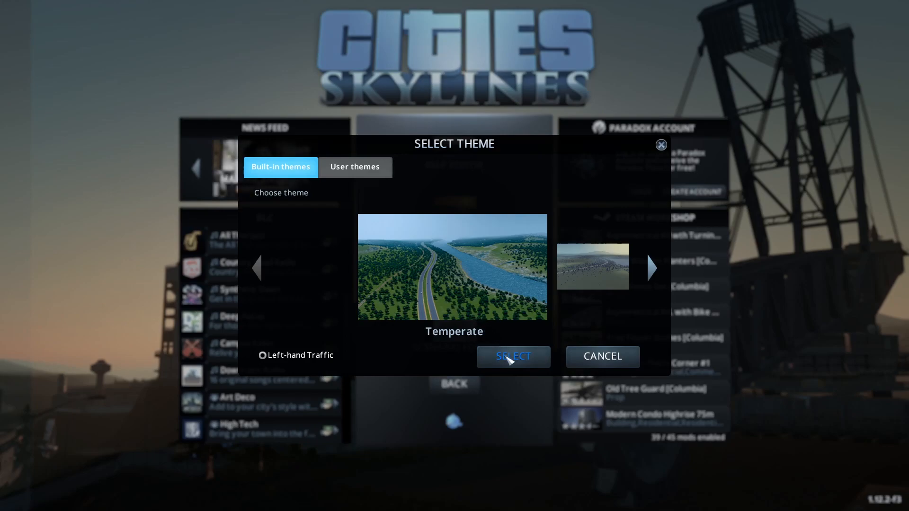
{"action": "left_click", "coordinate": [510, 358]}
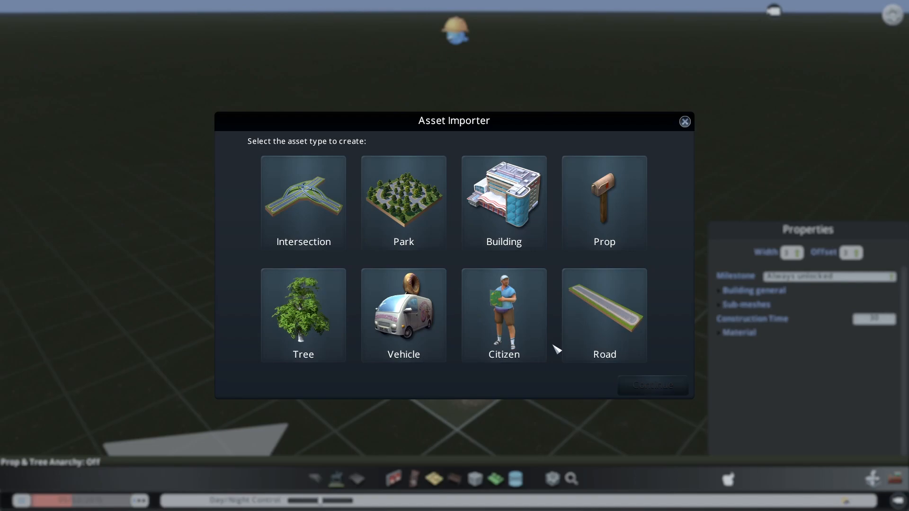
Step: Create a building asset from the low density residential template L1 2x2 Detached01
{"action": "left_click", "coordinate": [538, 228]}
{"action": "left_click", "coordinate": [615, 359]}
{"action": "left_click", "coordinate": [638, 379]}
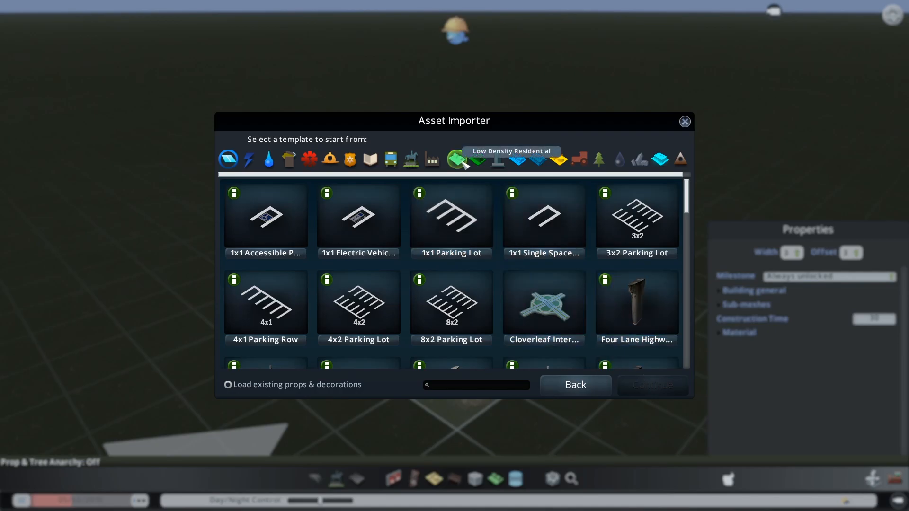
{"action": "left_click", "coordinate": [458, 160]}
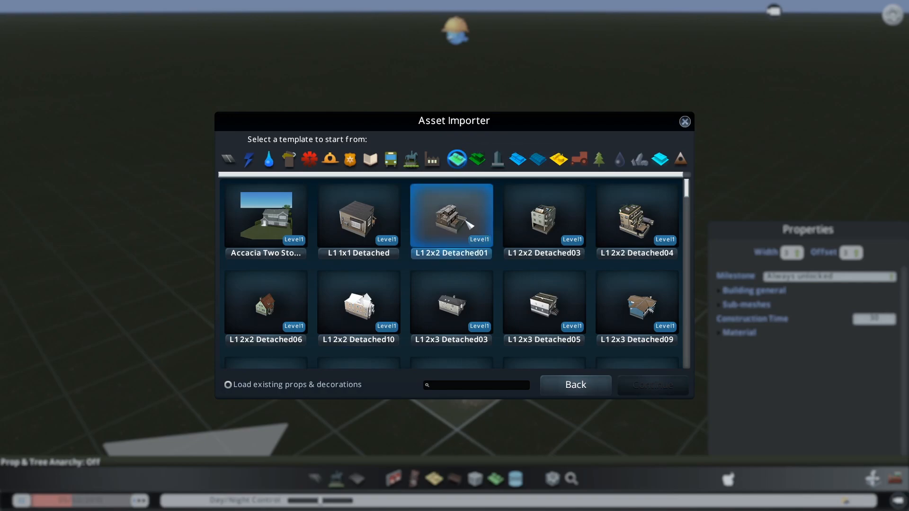
{"action": "left_click", "coordinate": [466, 228]}
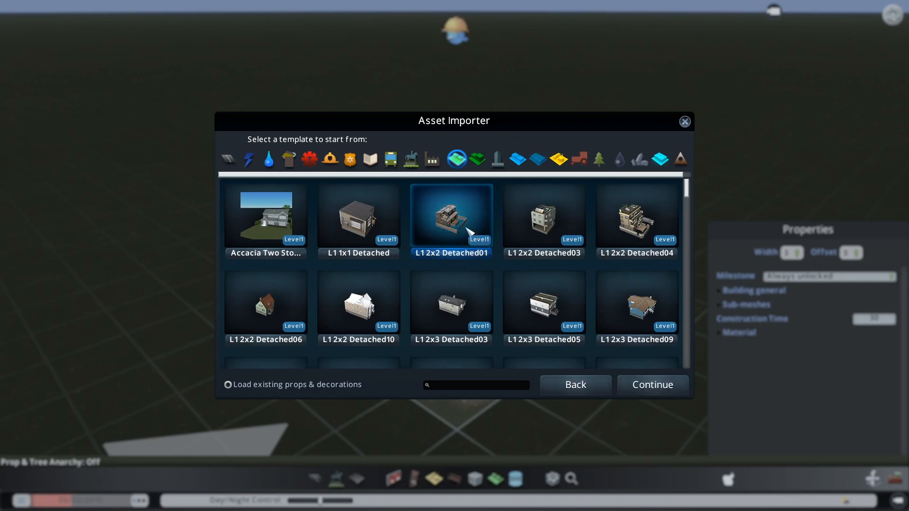
{"action": "left_click", "coordinate": [647, 386]}
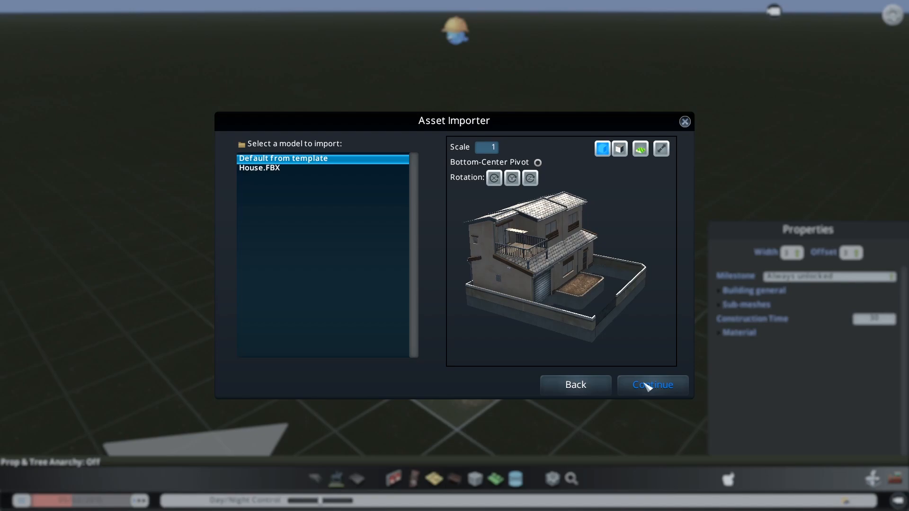
Step: Import the House.FBX model with its scale set to 100
{"action": "left_click", "coordinate": [286, 171]}
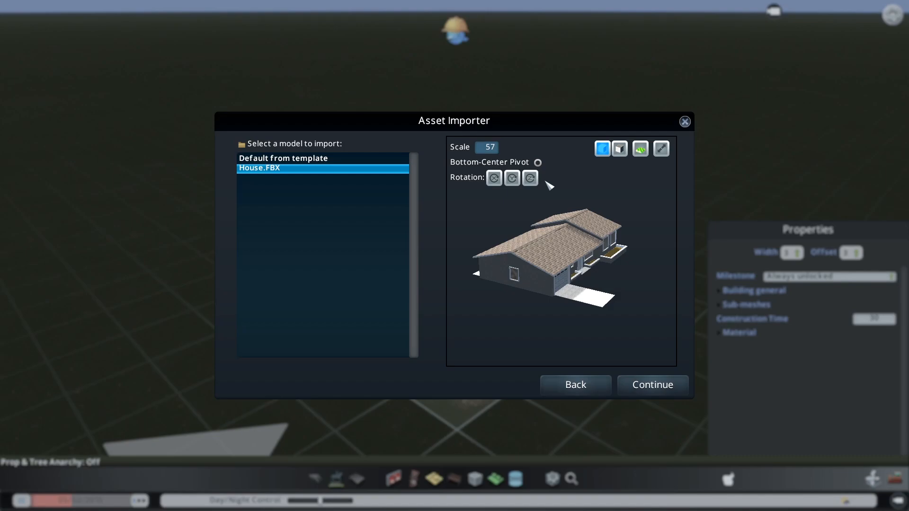
{"action": "left_click", "coordinate": [491, 149]}
{"action": "type", "text": "100"}
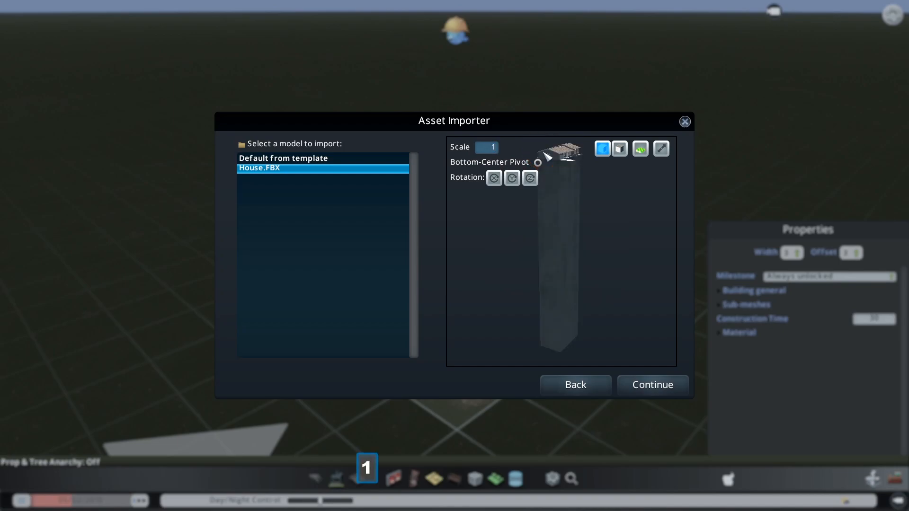
{"action": "left_click", "coordinate": [650, 387]}
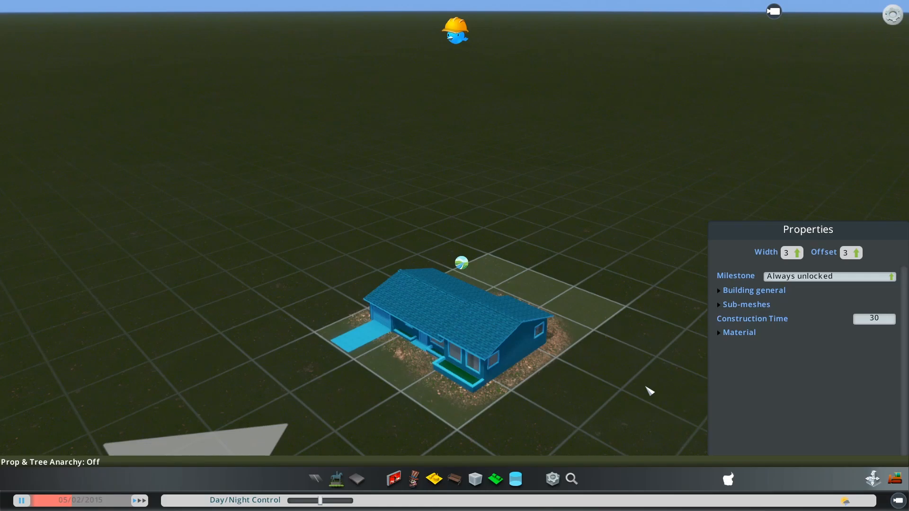
Step: Try a width of 4 and an offset of 4 for the house lot, returning each to 3
{"action": "left_click", "coordinate": [797, 253]}
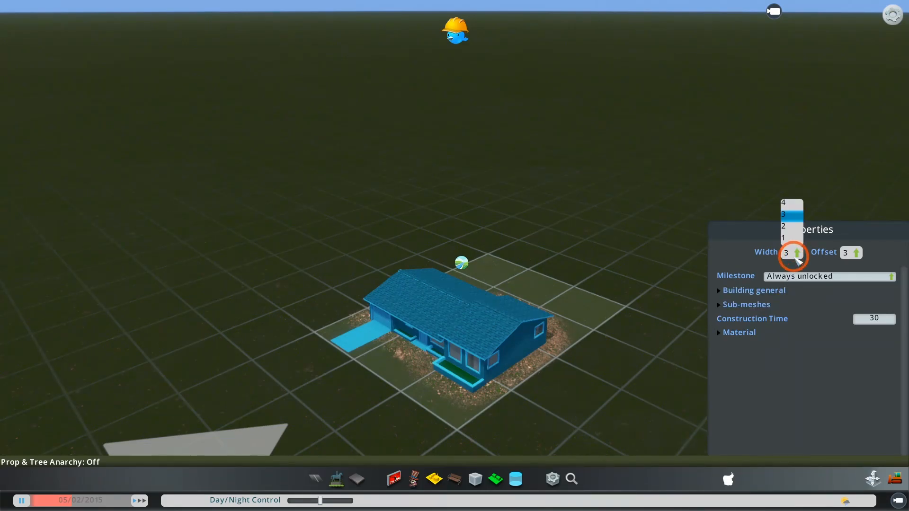
{"action": "left_click", "coordinate": [793, 203]}
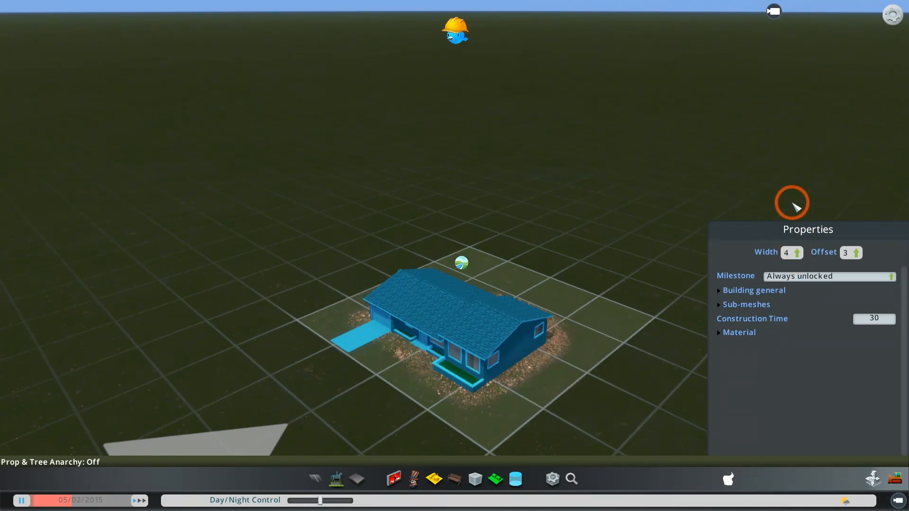
{"action": "left_click", "coordinate": [803, 255]}
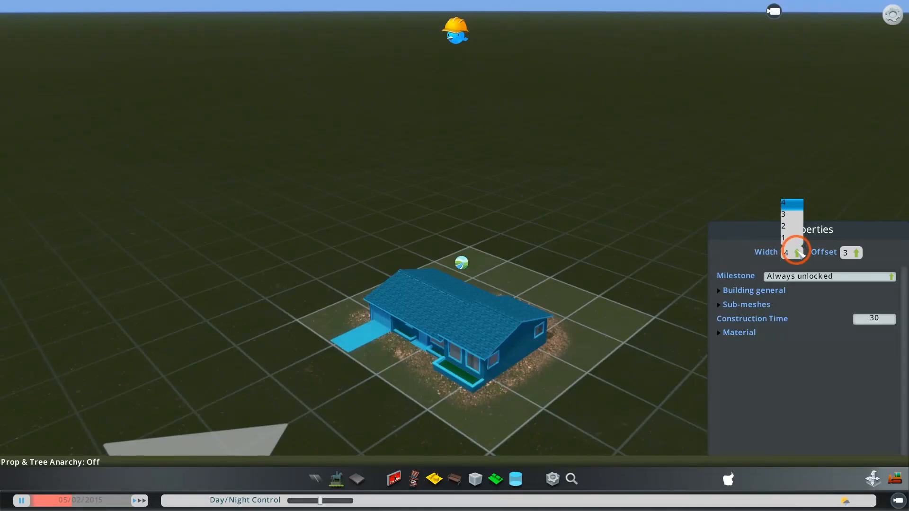
{"action": "left_click", "coordinate": [791, 214]}
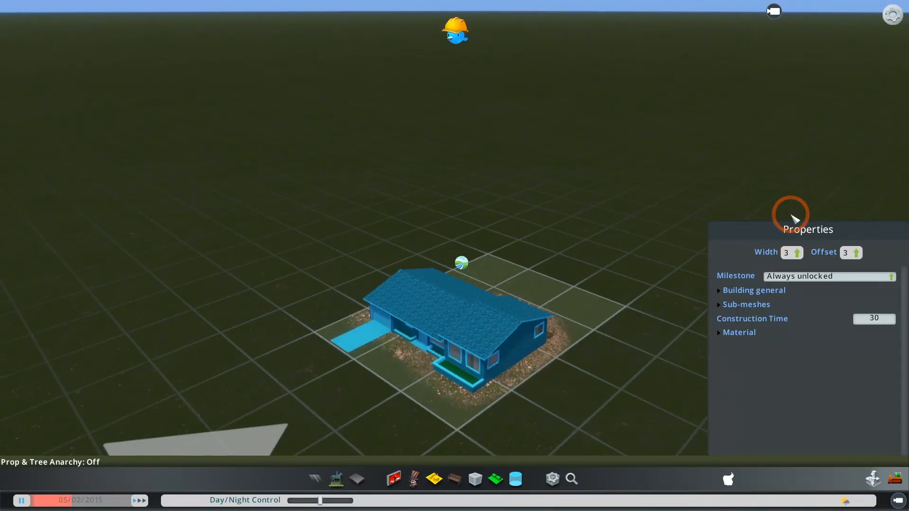
{"action": "left_click", "coordinate": [857, 253]}
{"action": "left_click", "coordinate": [849, 203]}
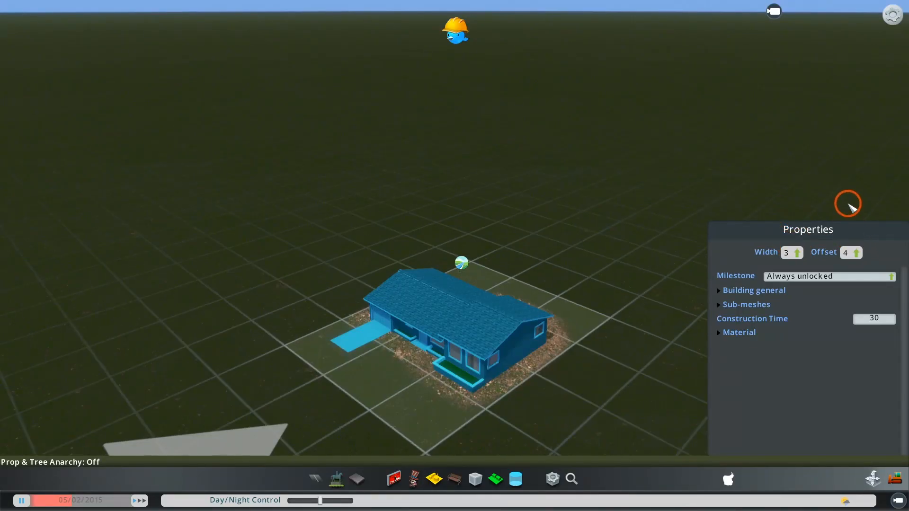
{"action": "left_click", "coordinate": [856, 253]}
{"action": "left_click", "coordinate": [849, 215]}
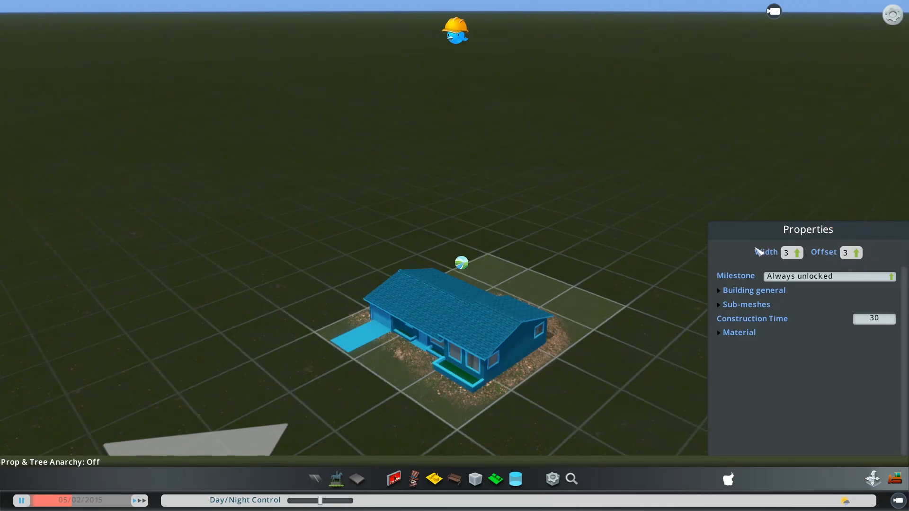
Step: Examine the Building general properties, trying the color variations option off and on and viewing the Availability choices
{"action": "left_click", "coordinate": [719, 291]}
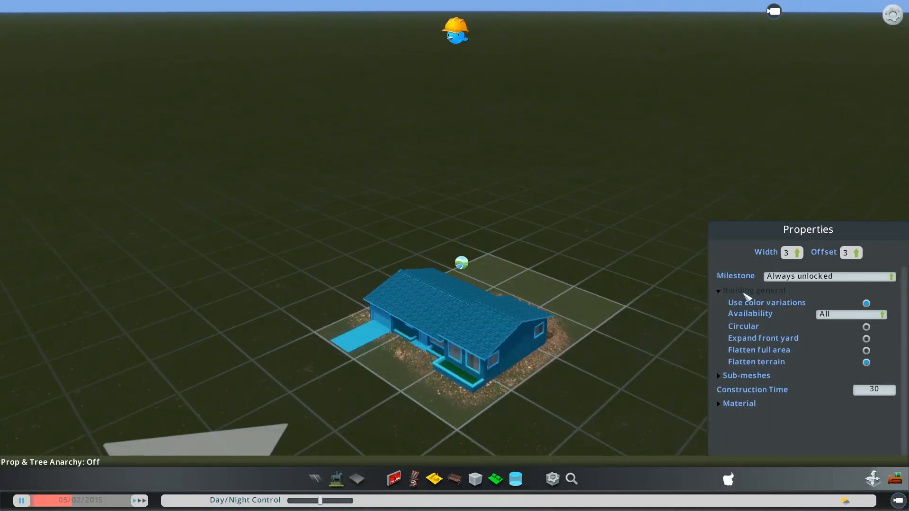
{"action": "left_click", "coordinate": [866, 304]}
{"action": "left_click", "coordinate": [867, 303]}
{"action": "left_click", "coordinate": [861, 318]}
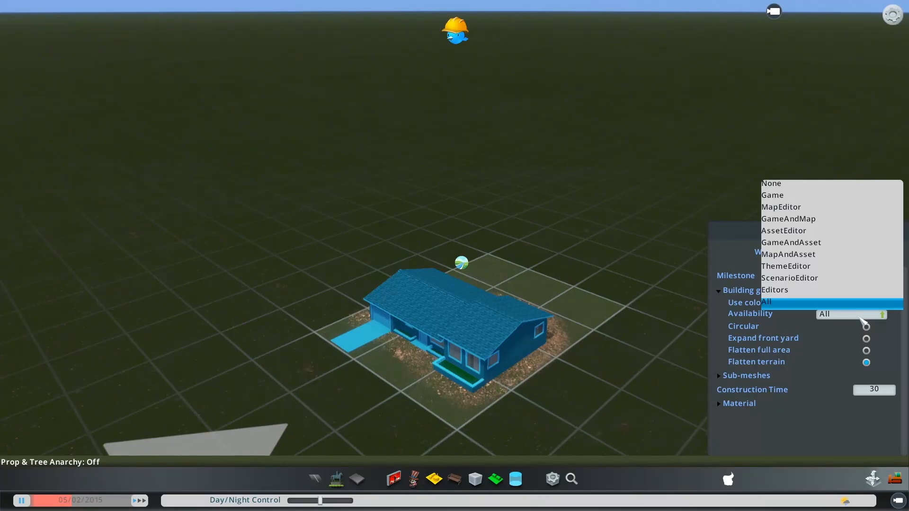
{"action": "left_click", "coordinate": [868, 329]}
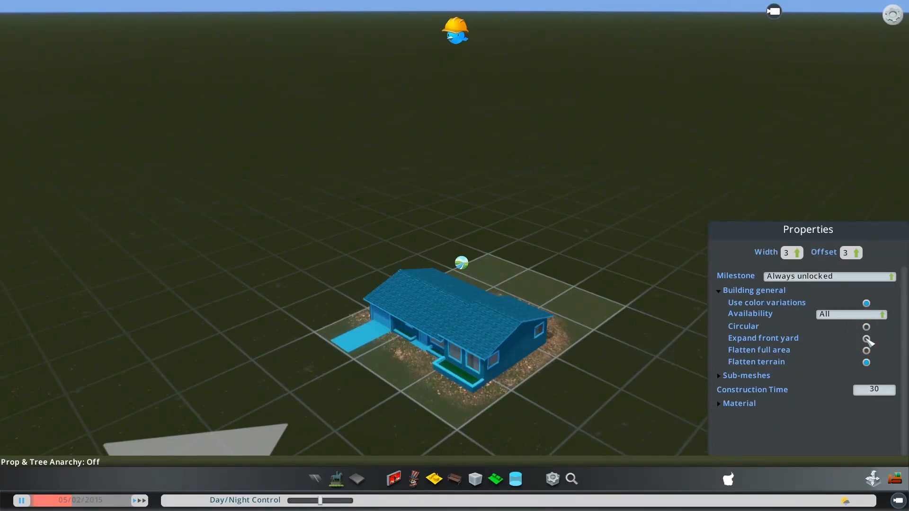
Step: Try the Expand front yard option on and off, and enable Flatten full area for the building
{"action": "left_click", "coordinate": [868, 339]}
{"action": "left_click", "coordinate": [868, 339]}
{"action": "left_click", "coordinate": [867, 351]}
Step: In the building's material settings, change Color Variation #3 to white and Color Variation #2 to a light greenish gray
{"action": "left_click", "coordinate": [720, 404]}
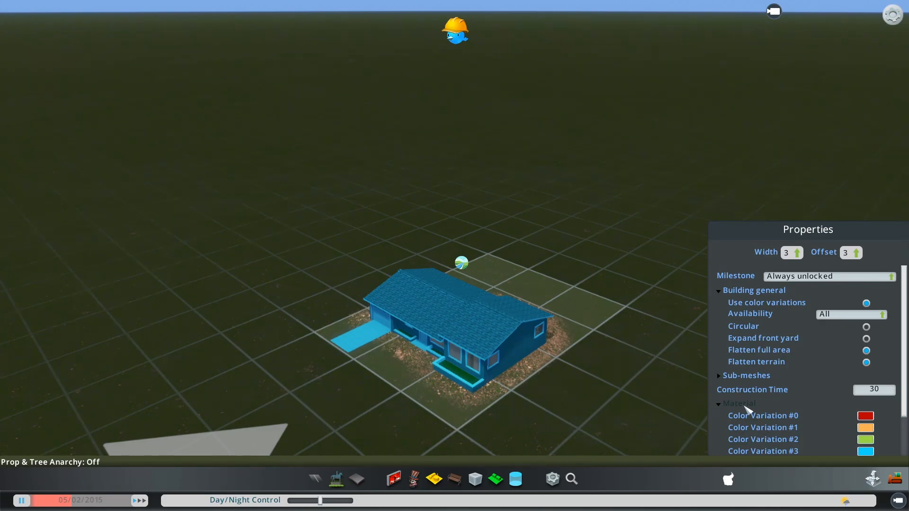
{"action": "scroll", "coordinate": [748, 408], "scroll_direction": "down", "scroll_amount": 3}
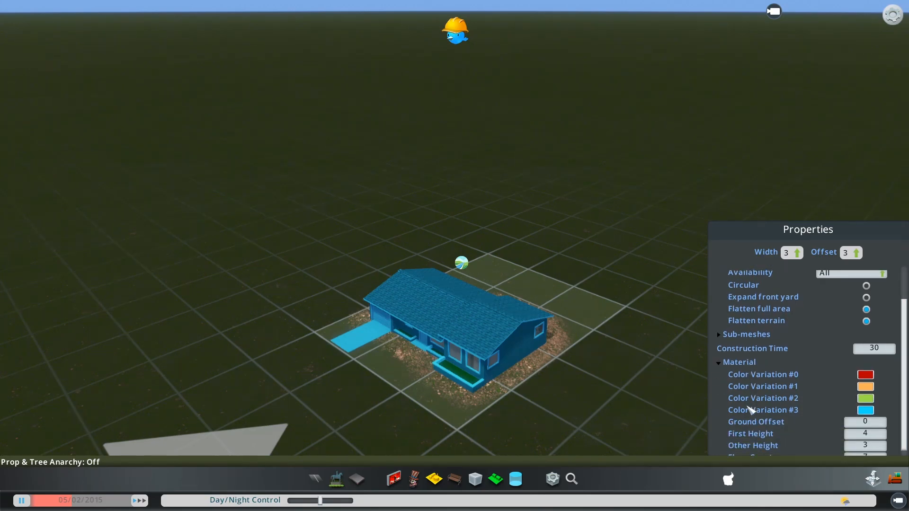
{"action": "left_click", "coordinate": [867, 406]}
{"action": "left_click", "coordinate": [764, 301]}
{"action": "left_click", "coordinate": [885, 386]}
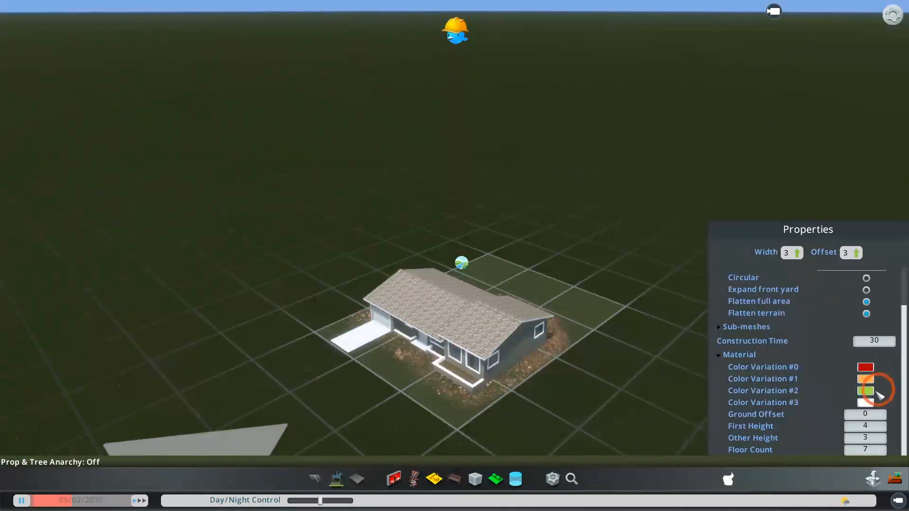
{"action": "left_click", "coordinate": [870, 391]}
{"action": "left_click", "coordinate": [767, 305]}
{"action": "left_click", "coordinate": [885, 377]}
Step: Change Color Variation #1 to a muted tan brown and #0 to pale pink, and set the Floor Count to 1
{"action": "left_click", "coordinate": [868, 379]}
{"action": "left_click", "coordinate": [794, 310]}
{"action": "left_click", "coordinate": [888, 372]}
{"action": "left_click", "coordinate": [868, 367]}
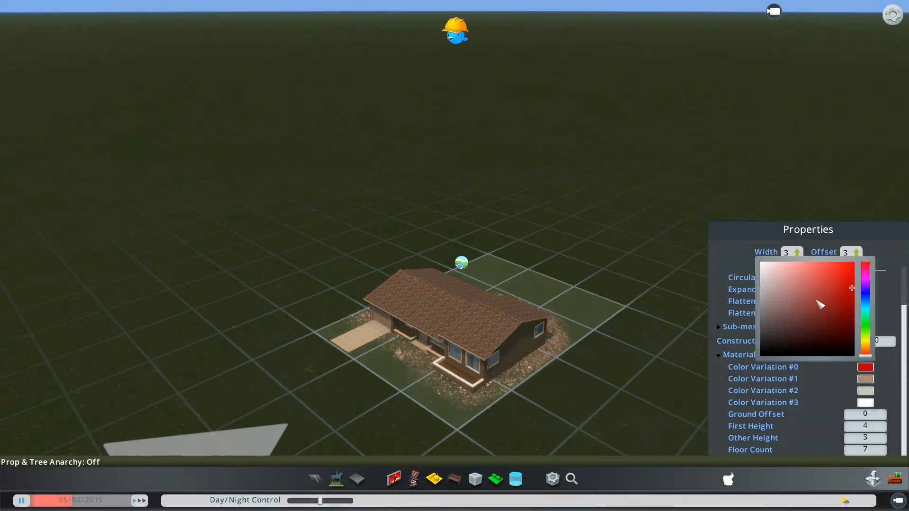
{"action": "left_click", "coordinate": [781, 281]}
{"action": "left_click", "coordinate": [886, 377]}
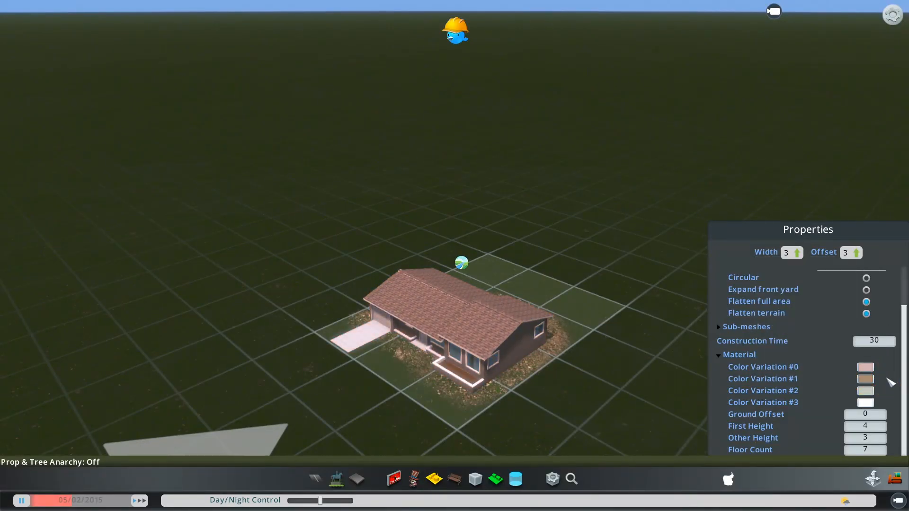
{"action": "left_click", "coordinate": [858, 451]}
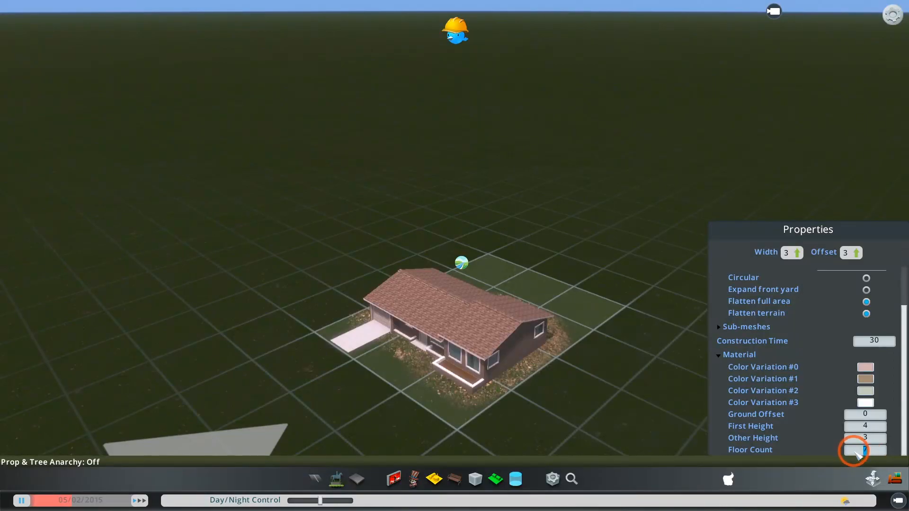
{"action": "type", "text": "1"}
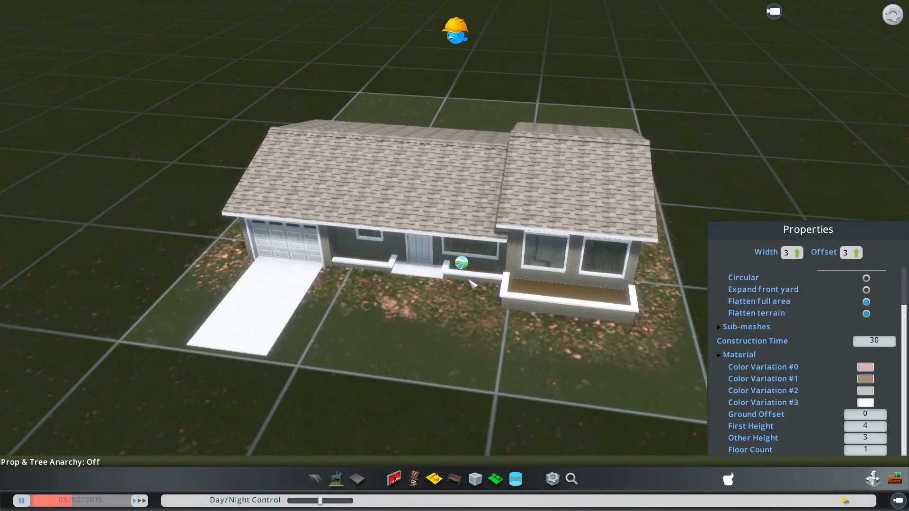
Step: Place trimmed rectangular hedge props in the planters along the house front and against the back wall between the doors
{"action": "left_click", "coordinate": [455, 479]}
{"action": "left_click", "coordinate": [434, 441]}
{"action": "left_click", "coordinate": [564, 294]}
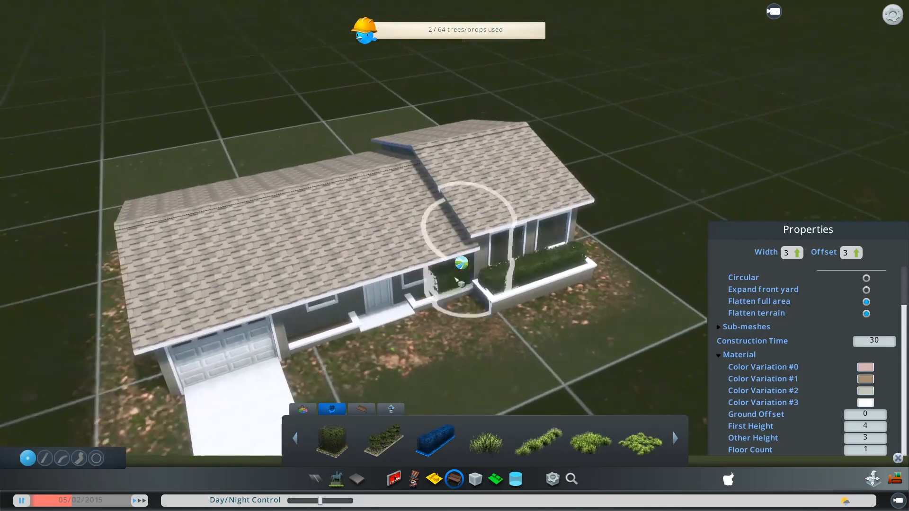
{"action": "left_click", "coordinate": [457, 208]}
{"action": "left_click", "coordinate": [284, 263]}
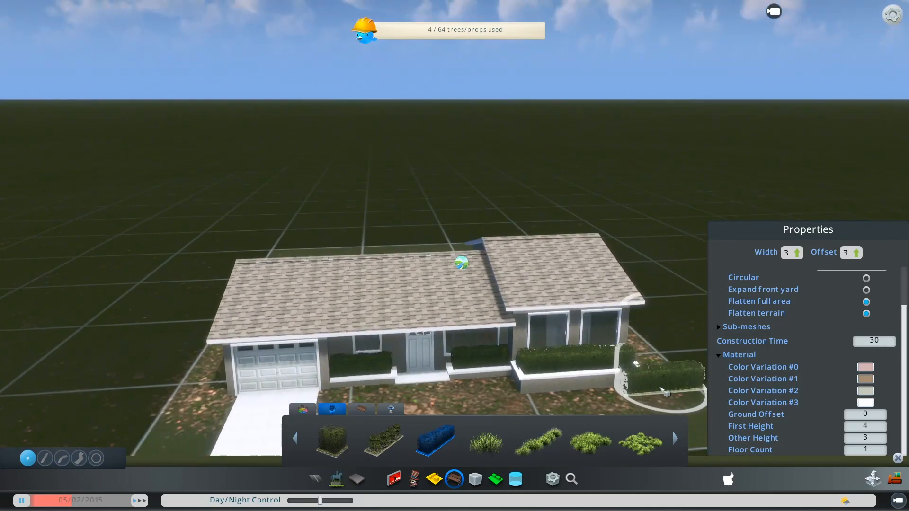
{"action": "middle_click_drag", "start_coordinate": [661, 388], "coordinate": [455, 256]}
{"action": "left_click", "coordinate": [565, 256]}
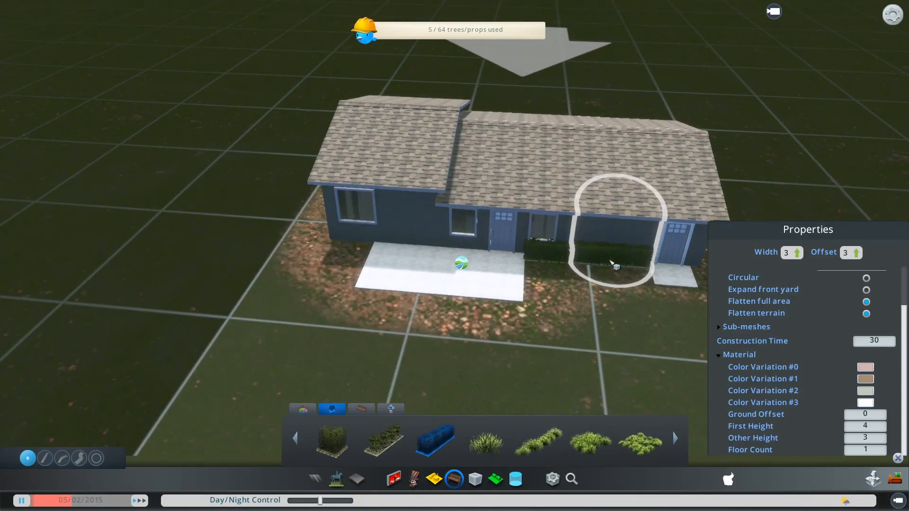
{"action": "left_click", "coordinate": [610, 263]}
Step: Place a Beer Garden Bench on the back patio, rotated to run parallel to the house wall
{"action": "left_click", "coordinate": [362, 409]}
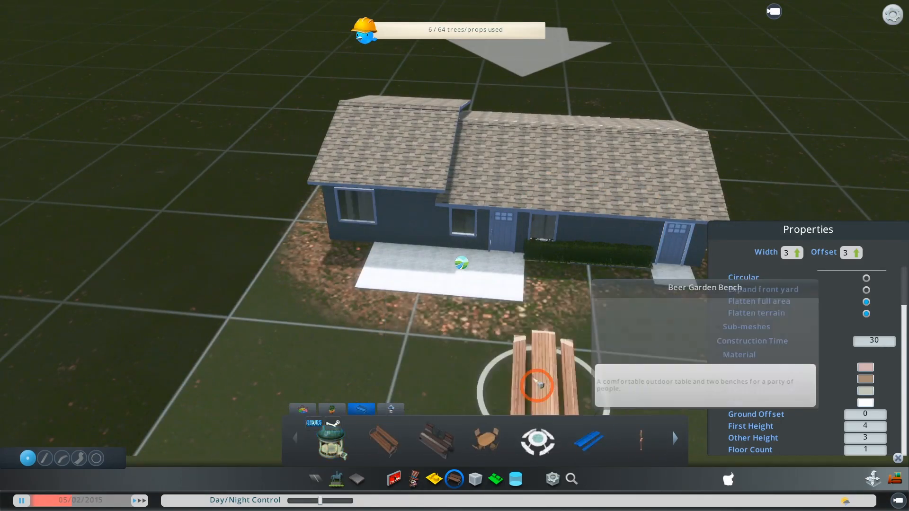
{"action": "right_click", "coordinate": [485, 327]}
{"action": "right_click", "coordinate": [485, 327]}
{"action": "left_click", "coordinate": [452, 275]}
Step: Search the assets for "grill" and place the grill prop on the back patio against the house wall
{"action": "left_click", "coordinate": [572, 479]}
{"action": "double_click", "coordinate": [330, 388]}
{"action": "type", "text": "grill"}
{"action": "left_click", "coordinate": [382, 439]}
{"action": "left_click", "coordinate": [390, 251]}
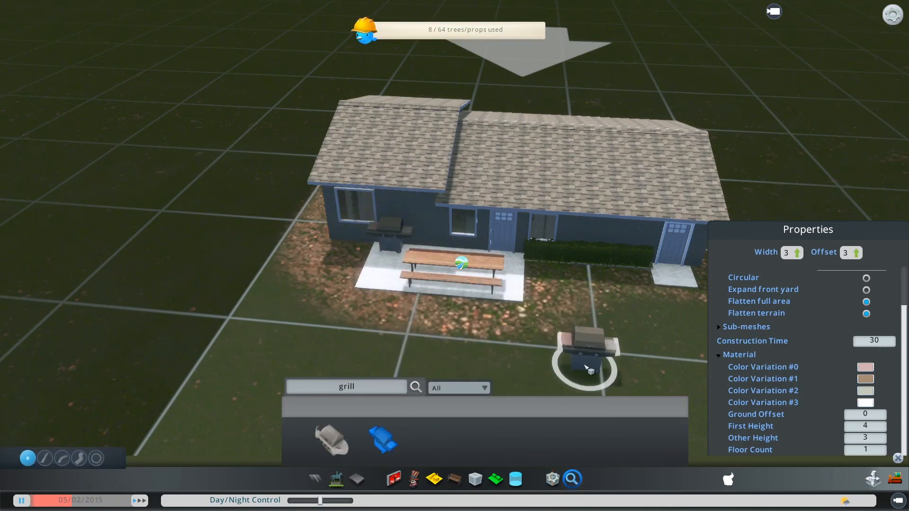
Step: Place two trees of different sizes in the backyard corner on the patio side of the house
{"action": "left_click", "coordinate": [337, 479]}
{"action": "left_click", "coordinate": [361, 409]}
{"action": "left_click", "coordinate": [536, 440]}
{"action": "key", "text": "s"}
{"action": "left_click", "coordinate": [289, 229]}
{"action": "left_click", "coordinate": [639, 440]}
{"action": "left_click", "coordinate": [298, 285]}
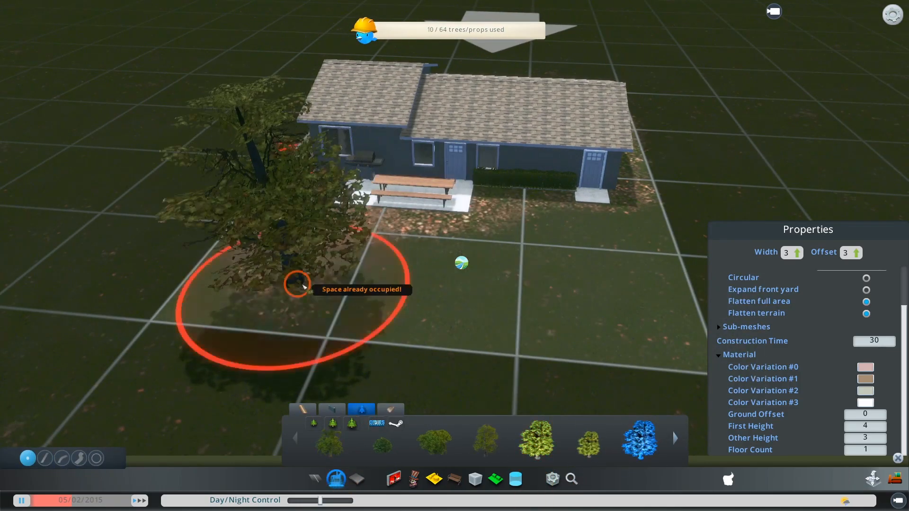
Step: Search the assets for "air c" and place the boxy air conditioner unit against the garage-side wall of the house
{"action": "middle_click_drag", "start_coordinate": [298, 285], "coordinate": [627, 339]}
{"action": "key", "text": "d"}
{"action": "left_click", "coordinate": [572, 479]}
{"action": "double_click", "coordinate": [360, 389]}
{"action": "type", "text": "airc"}
{"action": "key", "text": "BackSpace"}
{"action": "type", "text": "c"}
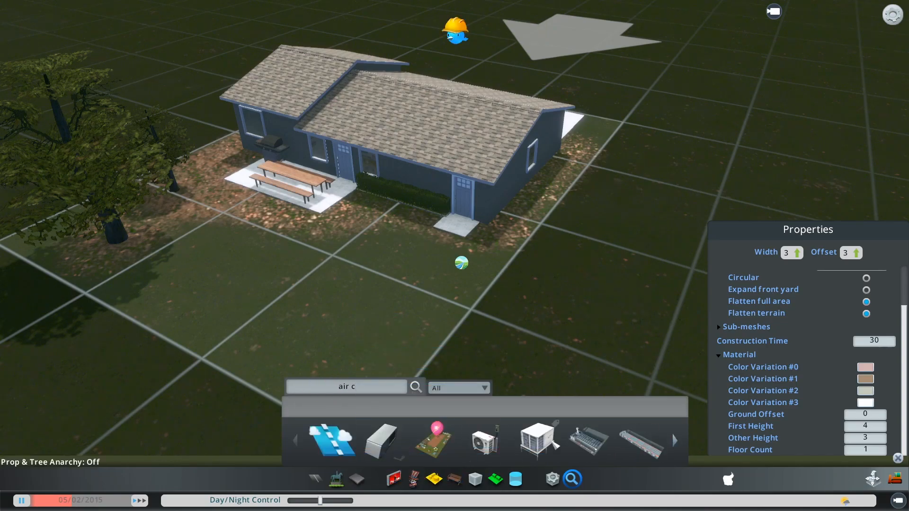
{"action": "left_click", "coordinate": [536, 440]}
{"action": "left_click", "coordinate": [526, 190]}
Step: Search the assets for "swing" and place the swing set in the open part of the backyard
{"action": "double_click", "coordinate": [335, 389]}
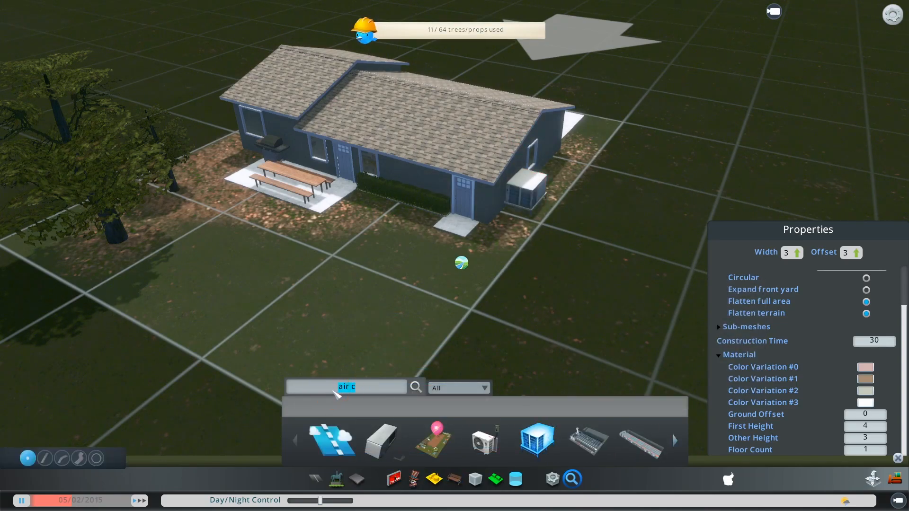
{"action": "type", "text": "swing"}
{"action": "left_click", "coordinate": [433, 443]}
{"action": "left_click", "coordinate": [330, 301]}
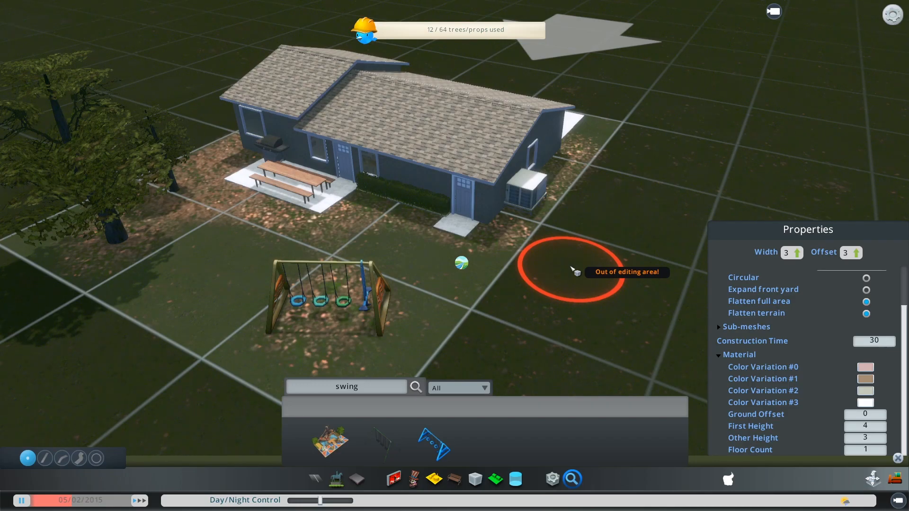
Step: Place door markers at both back doors and the front door, and a parking space marker on the driveway
{"action": "left_click", "coordinate": [519, 481]}
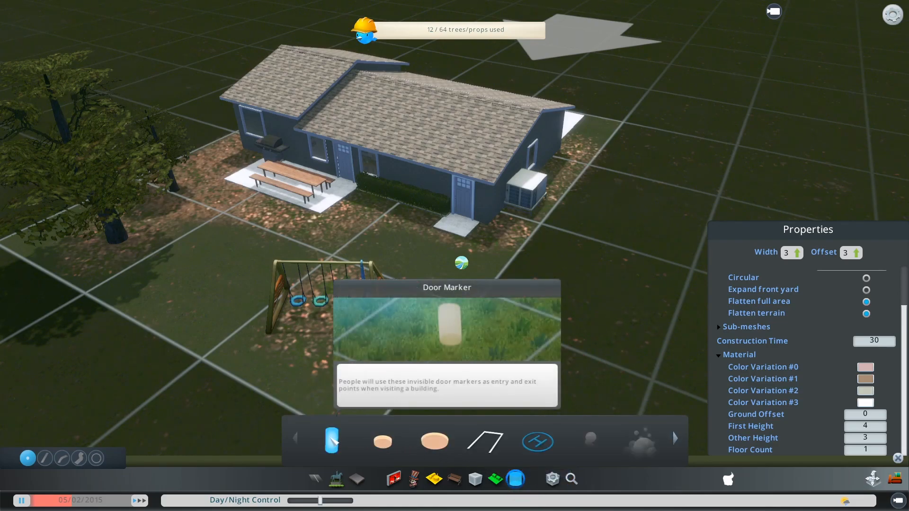
{"action": "left_click", "coordinate": [333, 442]}
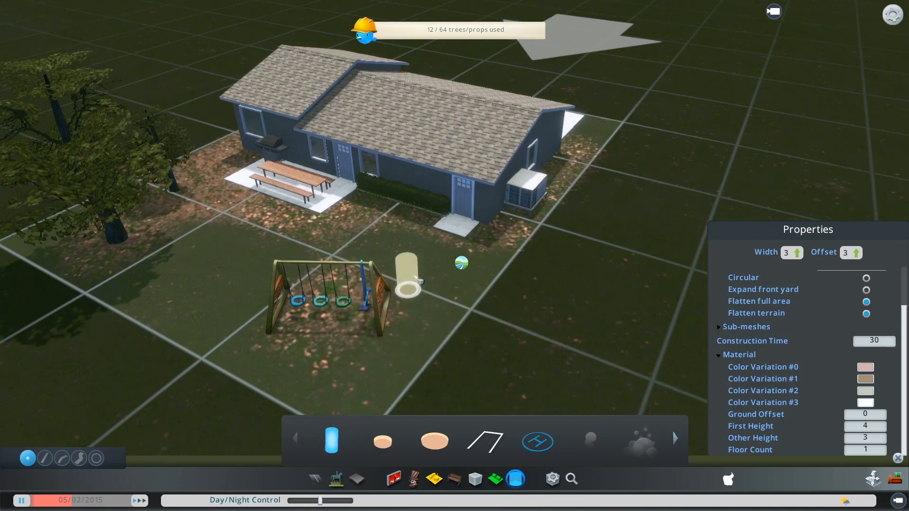
{"action": "left_click", "coordinate": [456, 226]}
{"action": "left_click", "coordinate": [348, 184]}
{"action": "middle_click_drag", "start_coordinate": [348, 183], "coordinate": [496, 264]}
{"action": "left_click", "coordinate": [501, 265]}
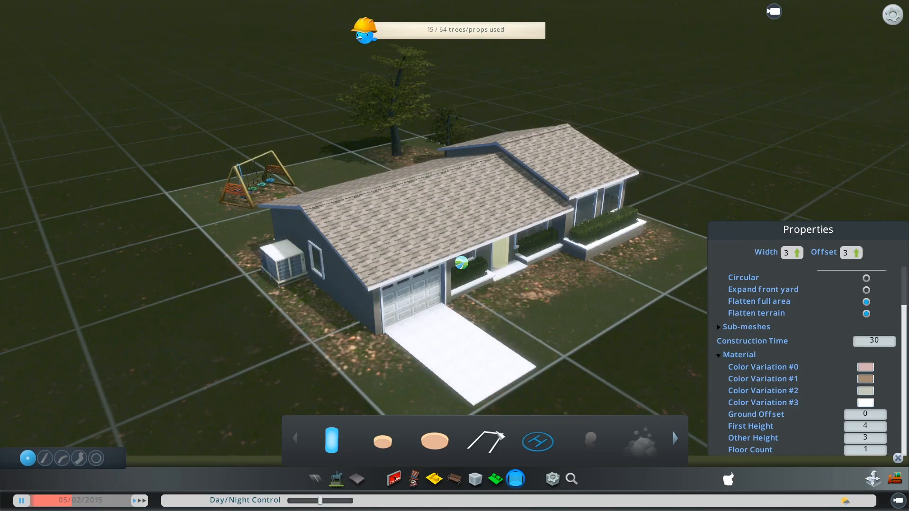
{"action": "left_click", "coordinate": [497, 443]}
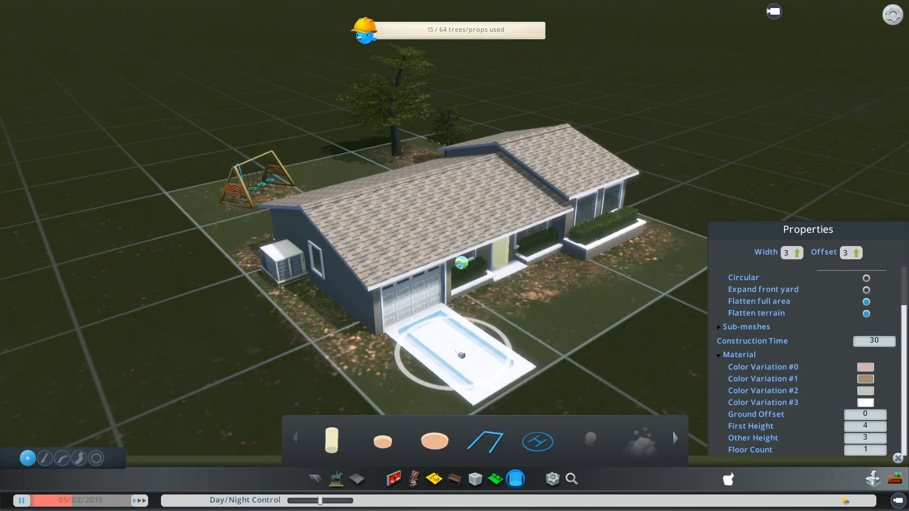
{"action": "left_click", "coordinate": [457, 351]}
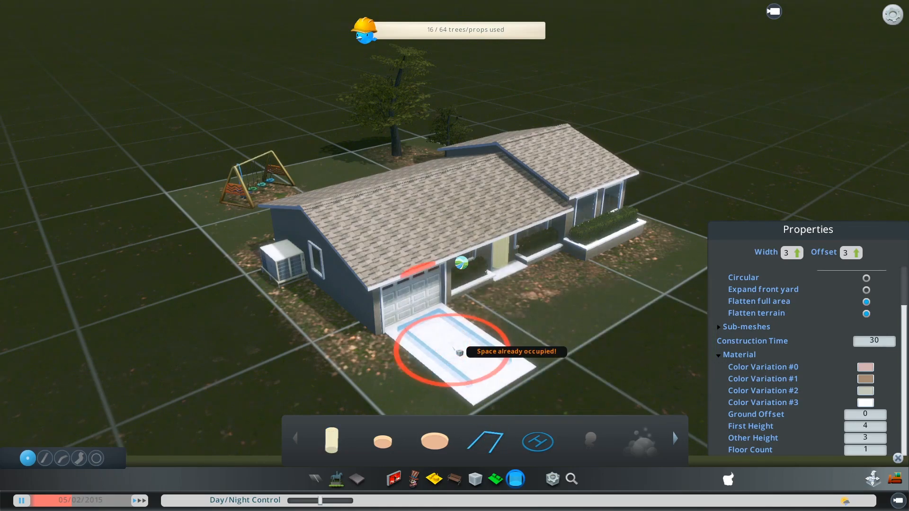
Step: Place the smaller round area marker in front of the front entrance and another over the back patio
{"action": "mouse_move", "coordinate": [437, 445]}
{"action": "left_click", "coordinate": [385, 444]}
{"action": "left_click", "coordinate": [569, 292]}
{"action": "middle_click_drag", "start_coordinate": [569, 292], "coordinate": [213, 356]}
{"action": "left_click", "coordinate": [462, 263]}
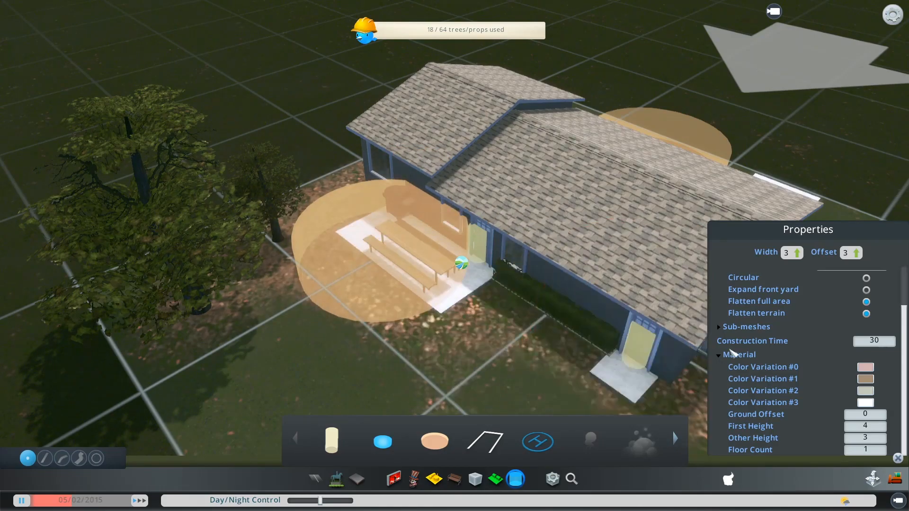
Step: Frame the house from the front corner with the tree behind it and capture a preview snapshot
{"action": "middle_click_drag", "start_coordinate": [653, 348], "coordinate": [461, 263]}
{"action": "key", "text": "s"}
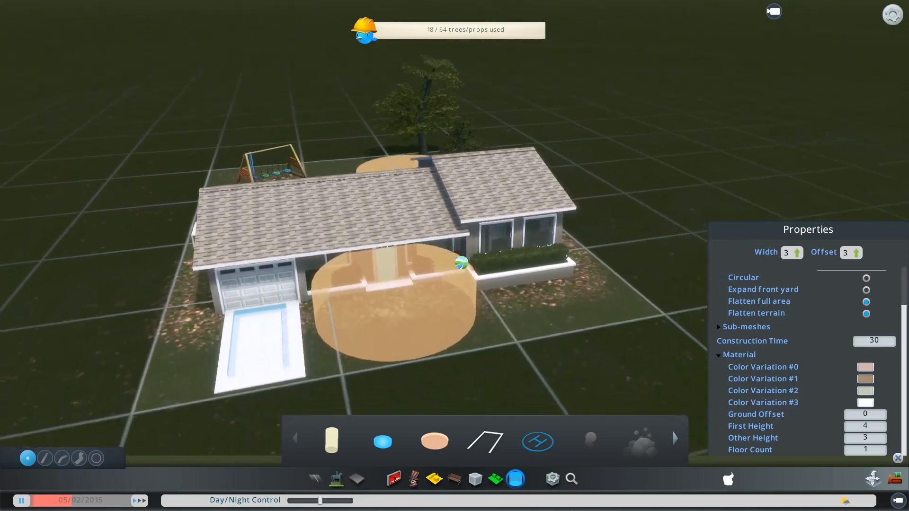
{"action": "middle_click_drag", "start_coordinate": [530, 302], "coordinate": [461, 263]}
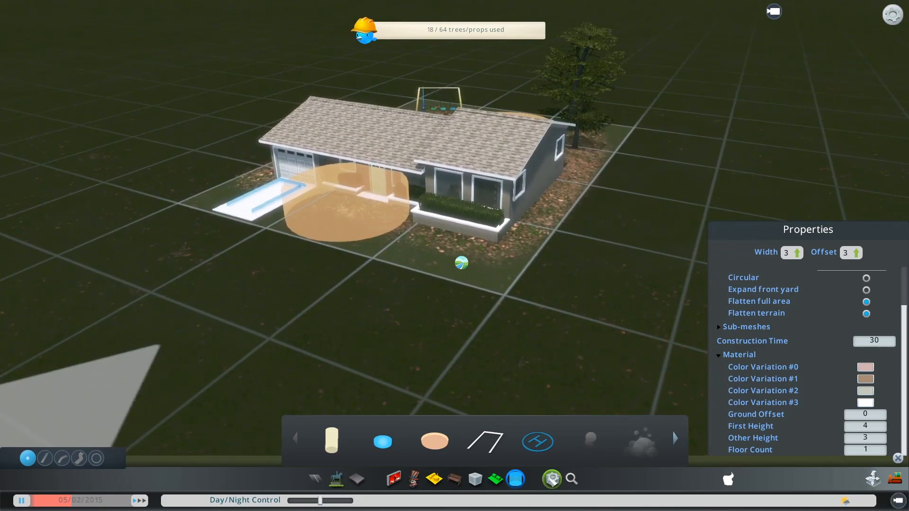
{"action": "left_click", "coordinate": [552, 479]}
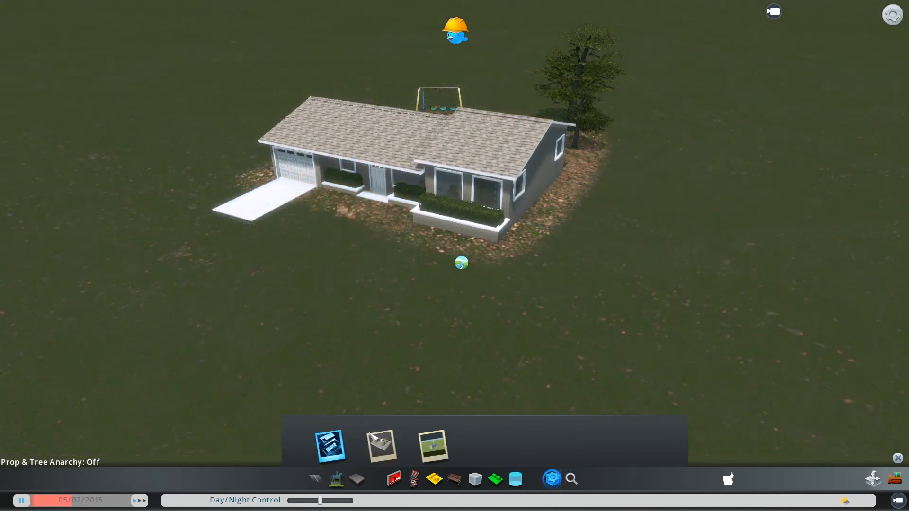
{"action": "left_click", "coordinate": [337, 448]}
{"action": "left_click", "coordinate": [428, 173]}
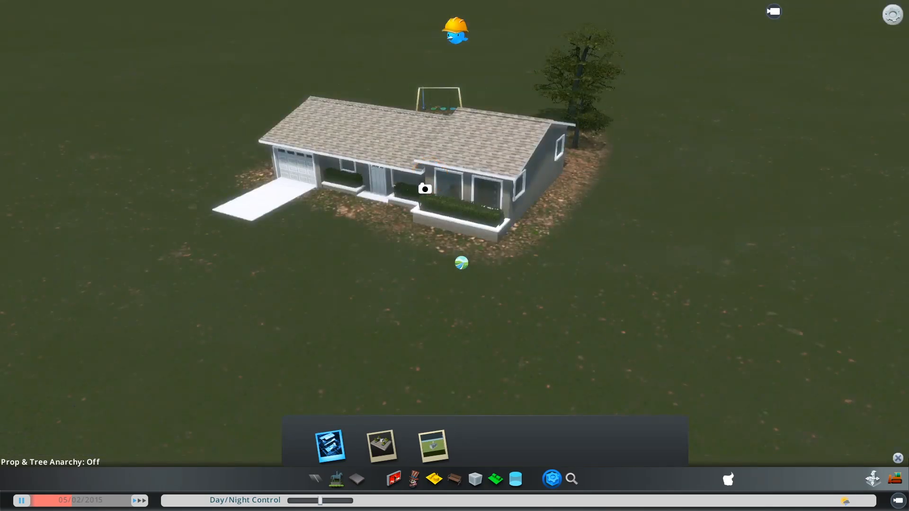
Step: Capture a thumbnail of the house with the Thumbshot Tool and frame the house for the tooltip image
{"action": "left_click", "coordinate": [382, 447]}
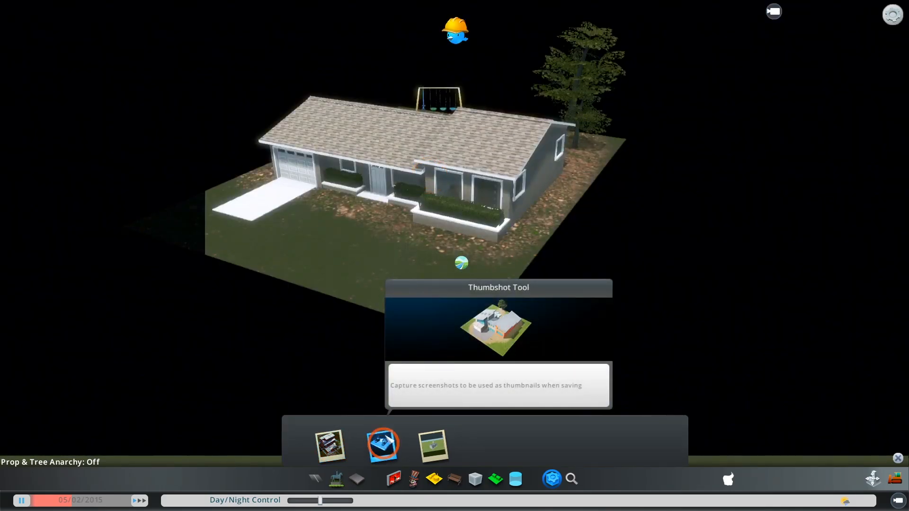
{"action": "left_click", "coordinate": [396, 187]}
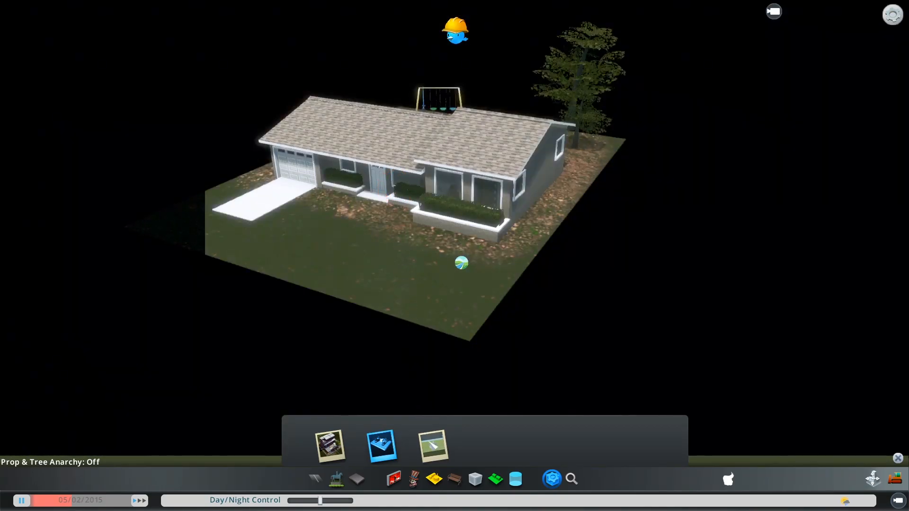
{"action": "left_click", "coordinate": [431, 445]}
{"action": "middle_click_drag", "start_coordinate": [426, 176], "coordinate": [520, 239]}
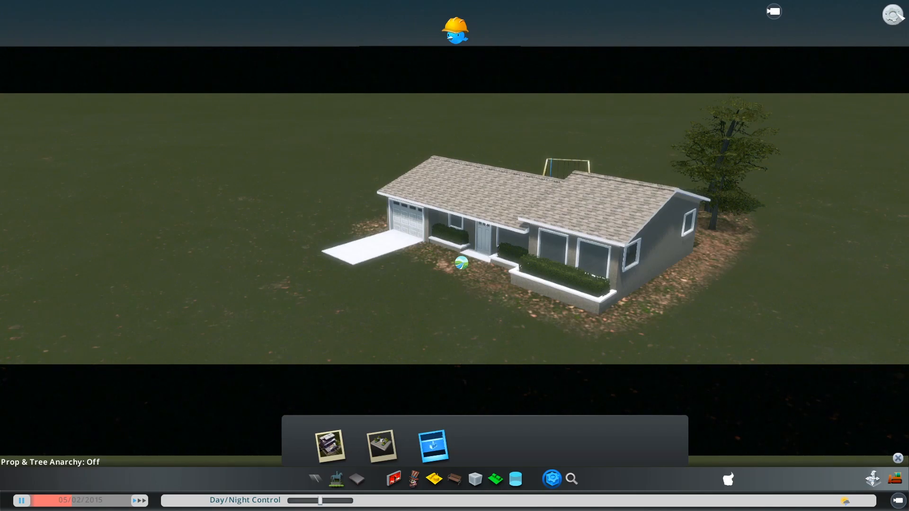
Step: Start saving the asset with the file name "Cities Skylines Tutorial House" and the asset name "Tutorial House"
{"action": "left_click", "coordinate": [894, 14]}
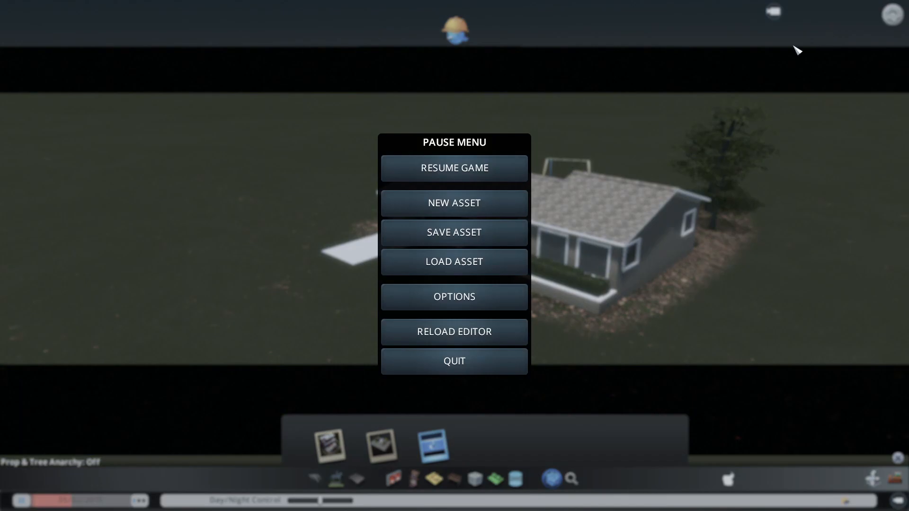
{"action": "left_click", "coordinate": [479, 235]}
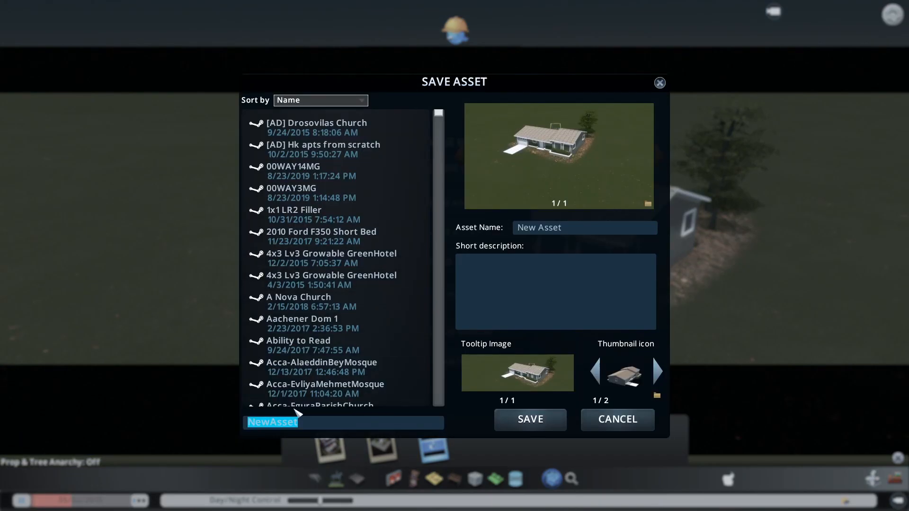
{"action": "left_click_drag", "start_coordinate": [301, 423], "coordinate": [252, 423]}
{"action": "type", "text": "Cities Skylines Tutorial House"}
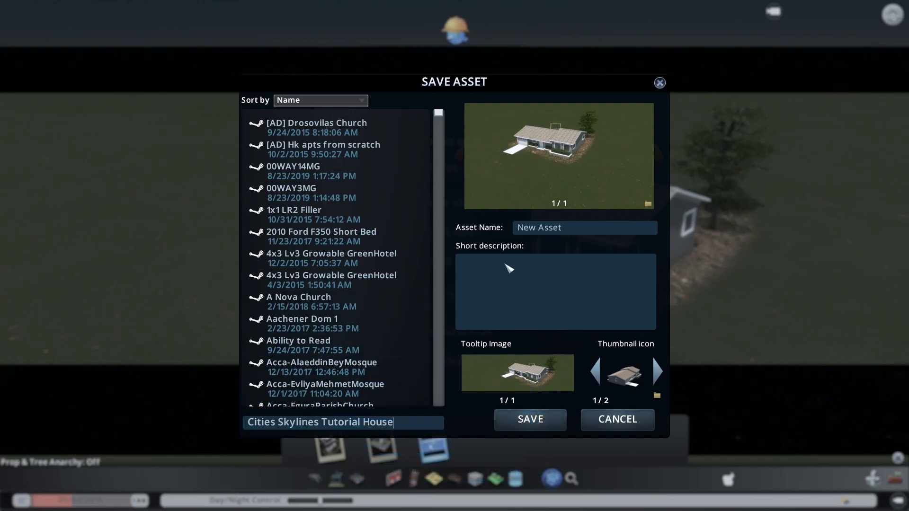
{"action": "left_click_drag", "start_coordinate": [564, 228], "coordinate": [521, 232]}
{"action": "type", "text": "Tutorial House"}
Step: Enter the short description "A medium sized home for our town." for the asset
{"action": "left_click", "coordinate": [495, 276]}
{"action": "type", "text": "A mediau"}
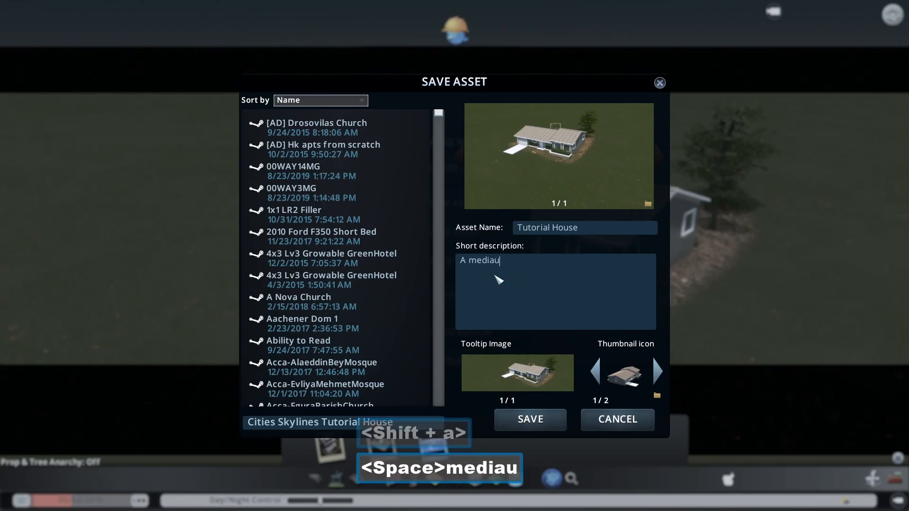
{"action": "key", "text": "BackSpace"}
{"action": "key", "text": "BackSpace"}
{"action": "key", "text": "BackSpace"}
{"action": "type", "text": "um sized home for our town."}
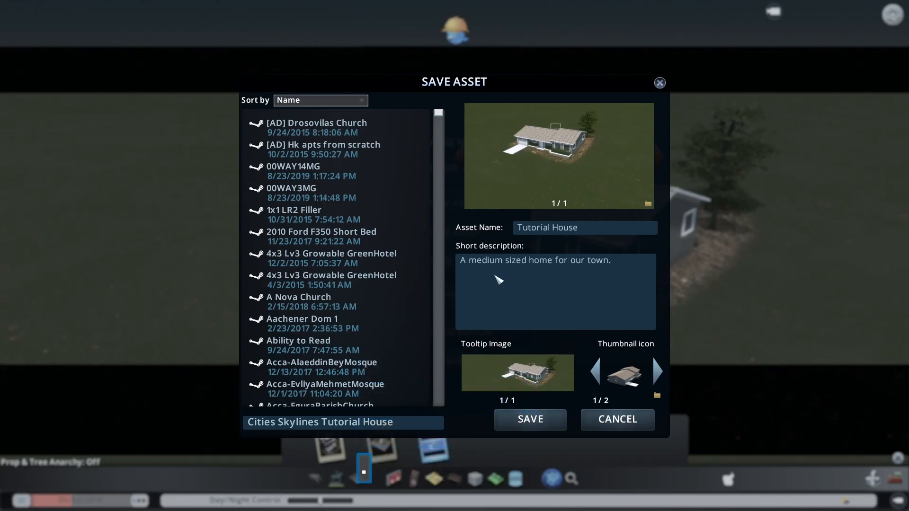
Step: Choose the second captured thumbnail icon and save the asset
{"action": "left_click", "coordinate": [658, 376]}
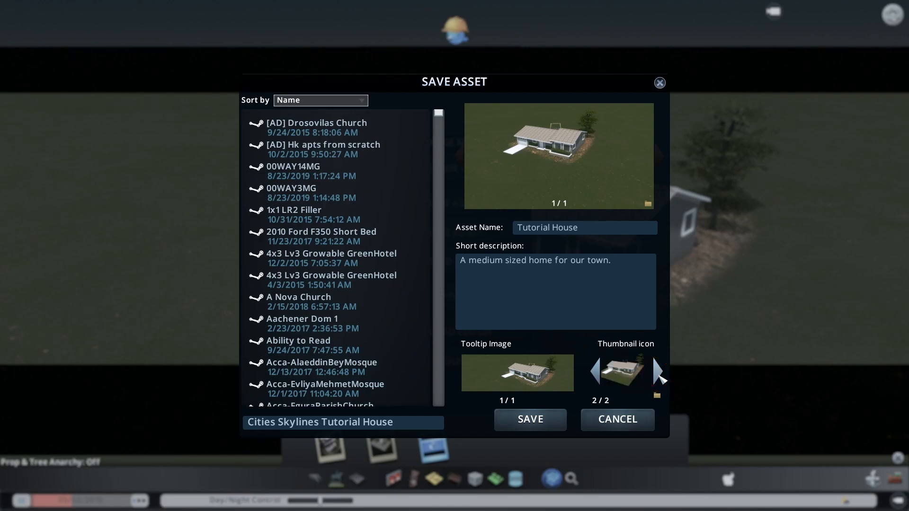
{"action": "left_click", "coordinate": [534, 419]}
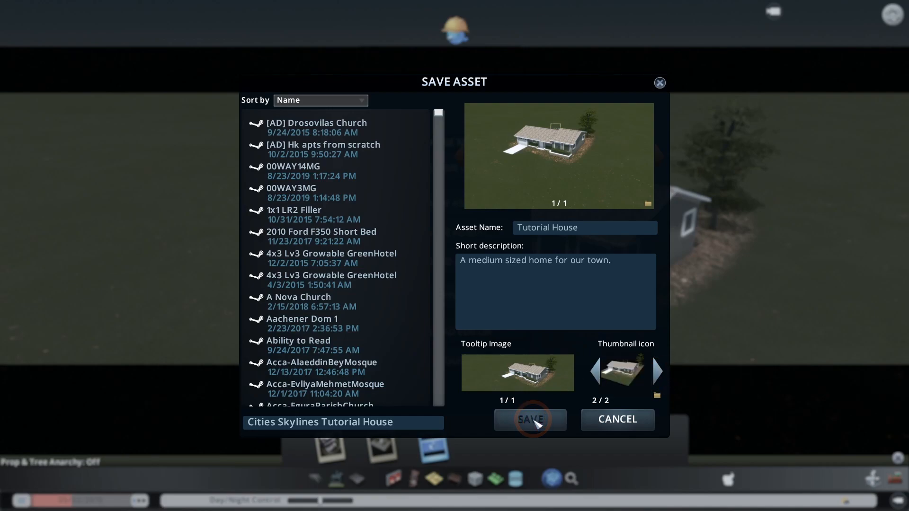